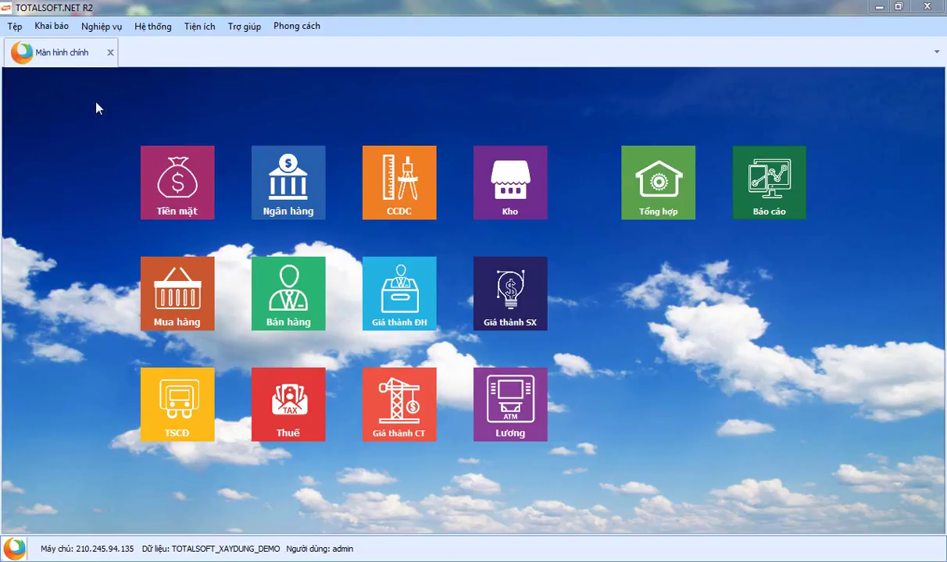
Open the CCDC module and display the declaration list of tools and equipment (Công cụ dụng cụ).
{"action": "left_click", "coordinate": [378, 186]}
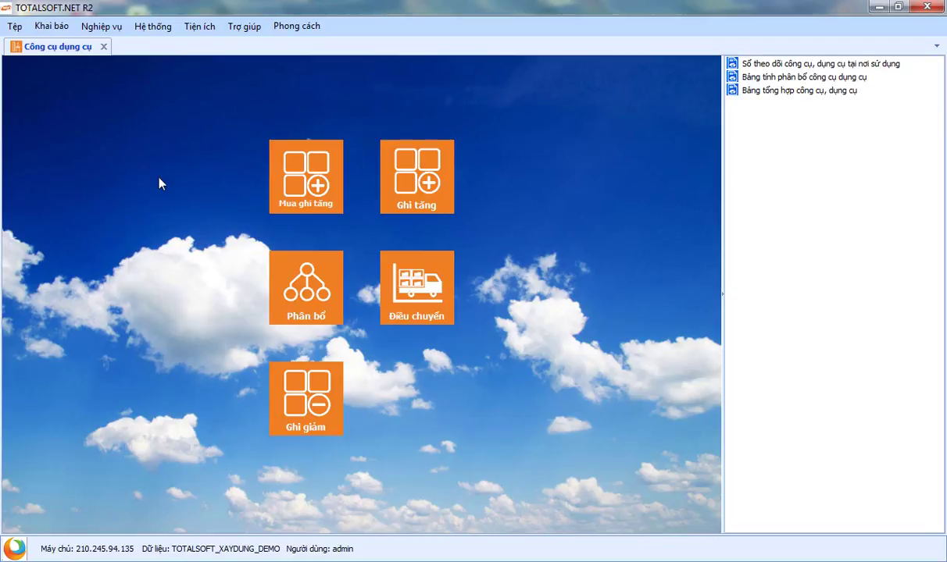
{"action": "left_click", "coordinate": [52, 26]}
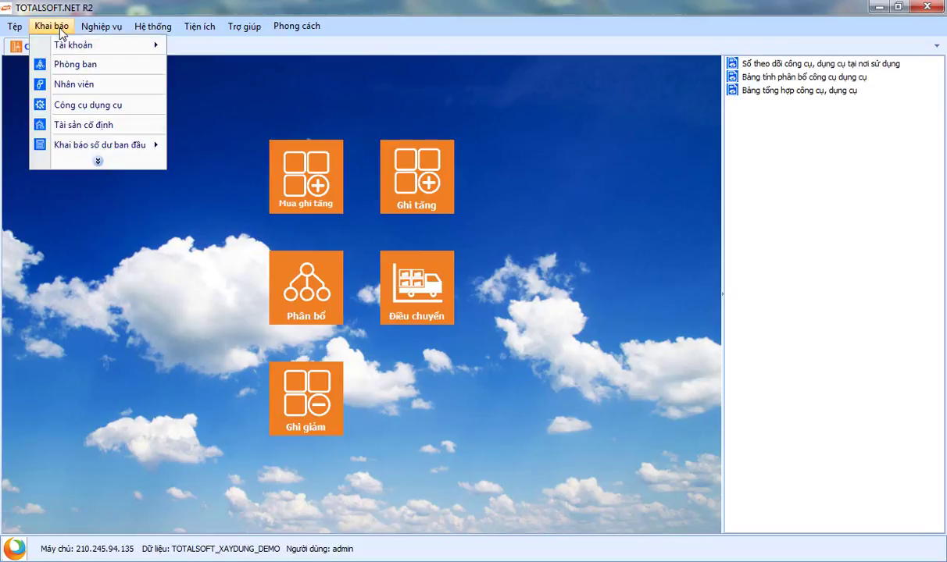
{"action": "left_click", "coordinate": [86, 110]}
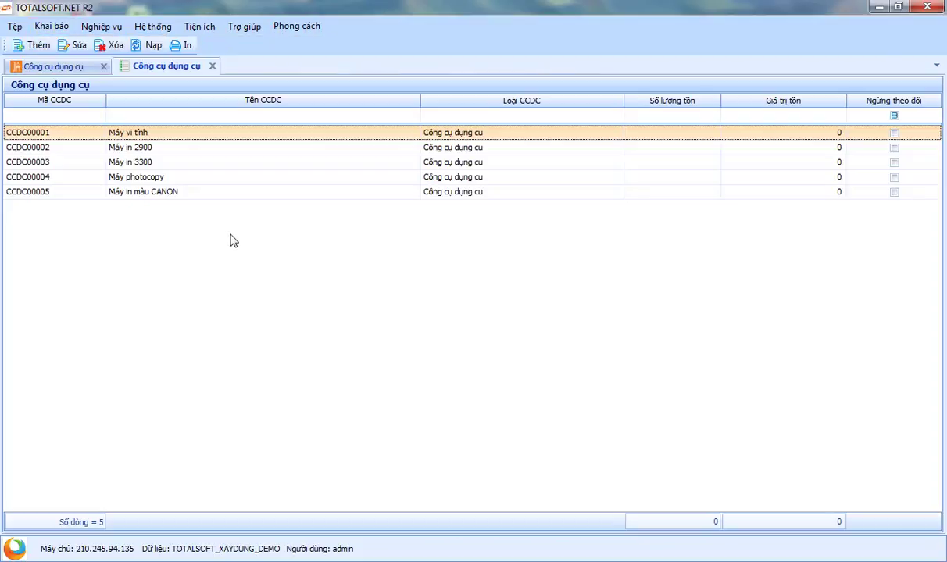
{"action": "left_click", "coordinate": [299, 198]}
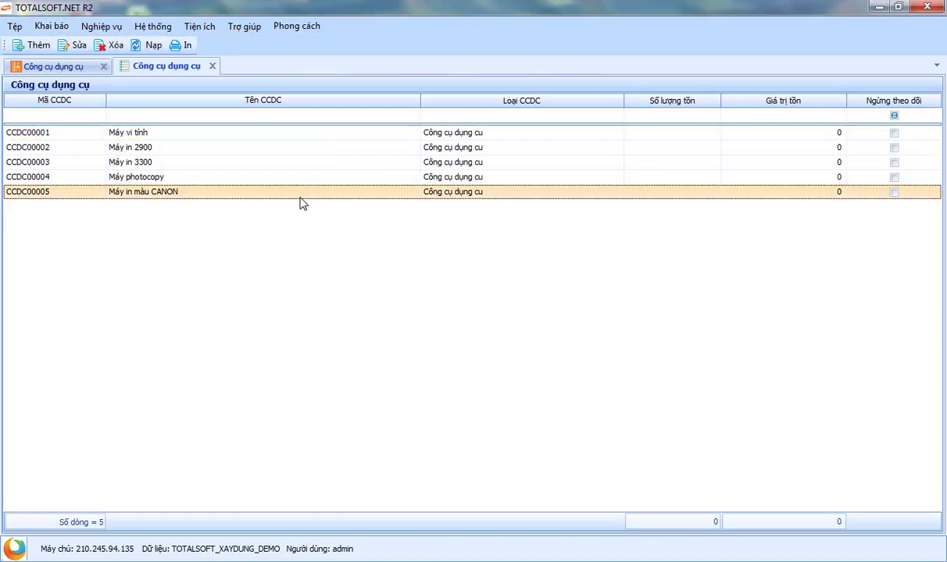
{"action": "right_click", "coordinate": [284, 218]}
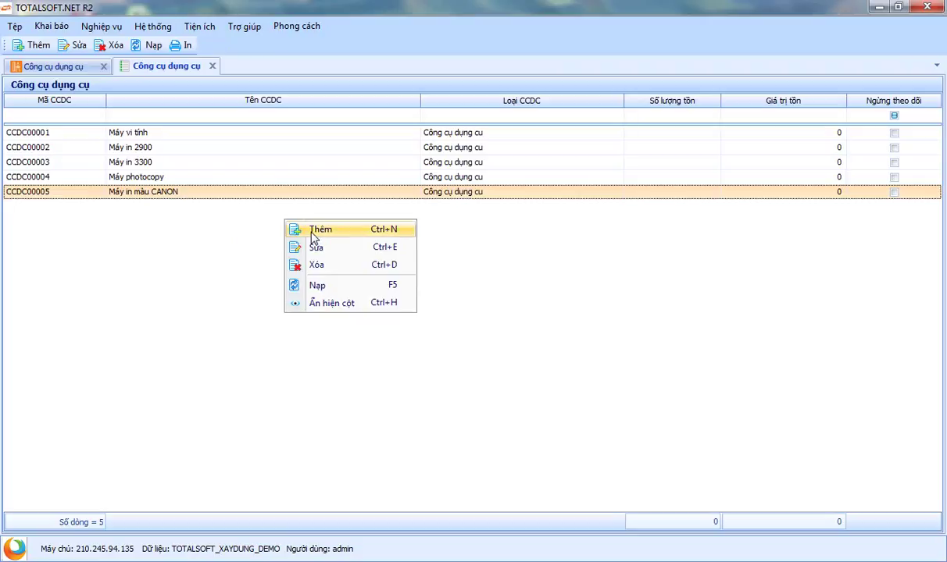
{"action": "left_click", "coordinate": [312, 231]}
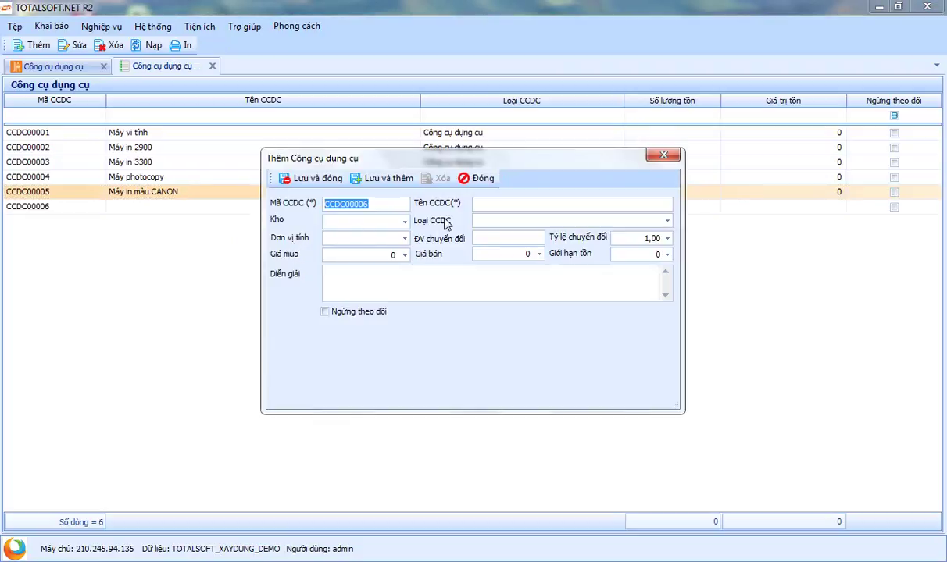
{"action": "left_click_drag", "start_coordinate": [456, 166], "coordinate": [437, 222]}
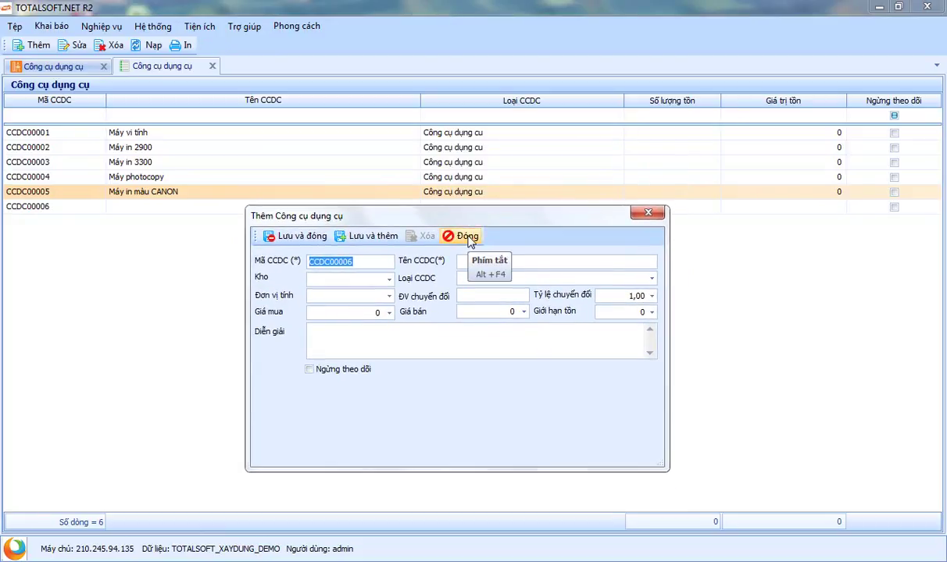
{"action": "left_click_drag", "start_coordinate": [469, 221], "coordinate": [482, 223]}
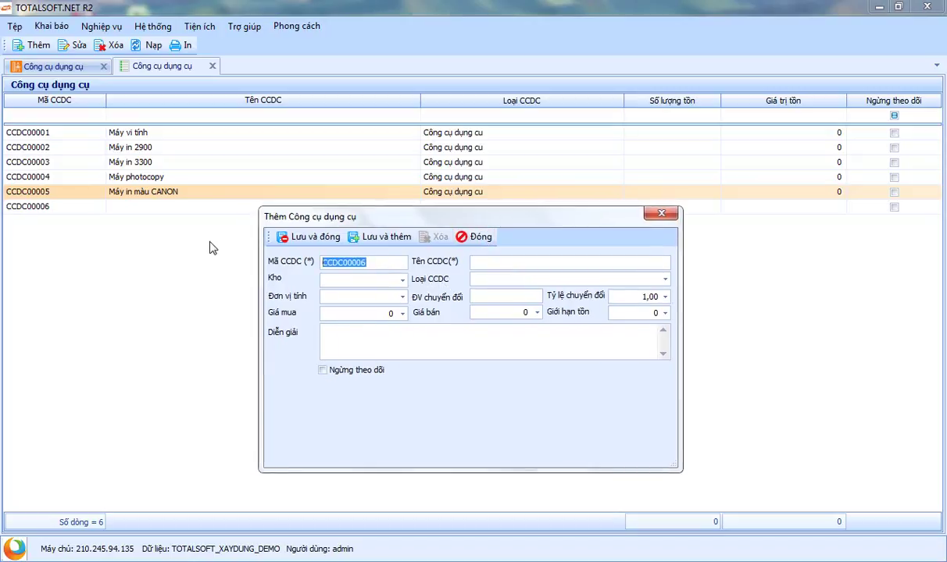
{"action": "left_click", "coordinate": [476, 239]}
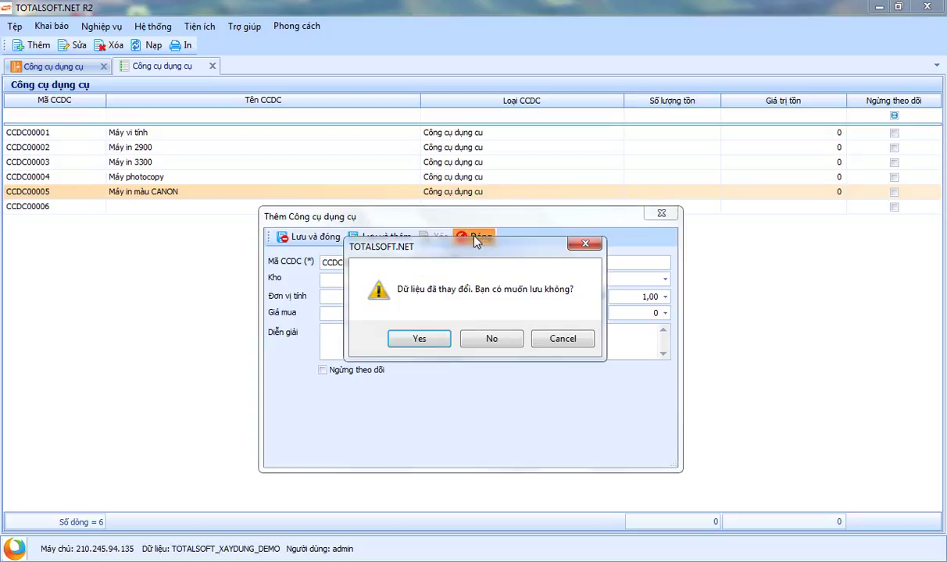
{"action": "left_click", "coordinate": [476, 340]}
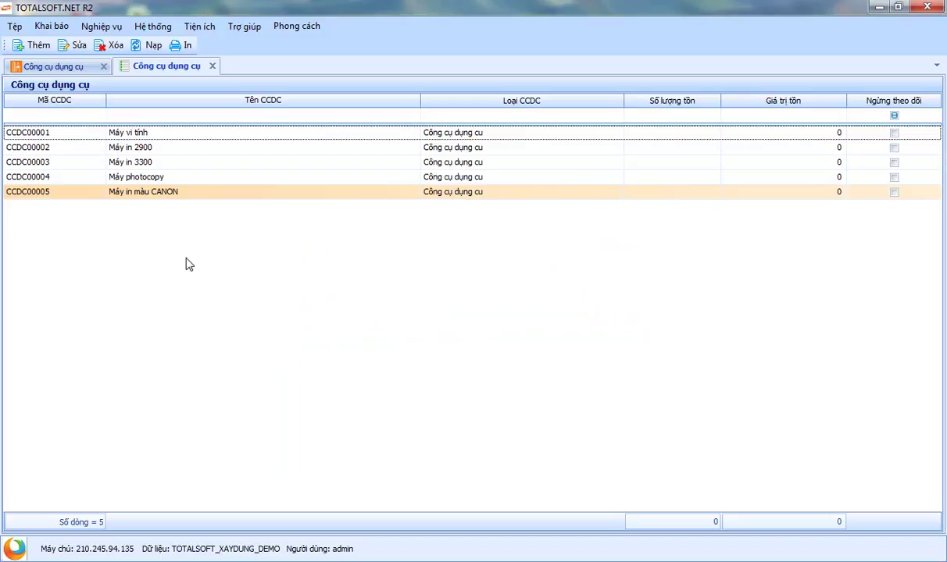
Close the tool list and start a new Mua và ghi tăng CCDC voucher.
{"action": "left_click", "coordinate": [130, 149]}
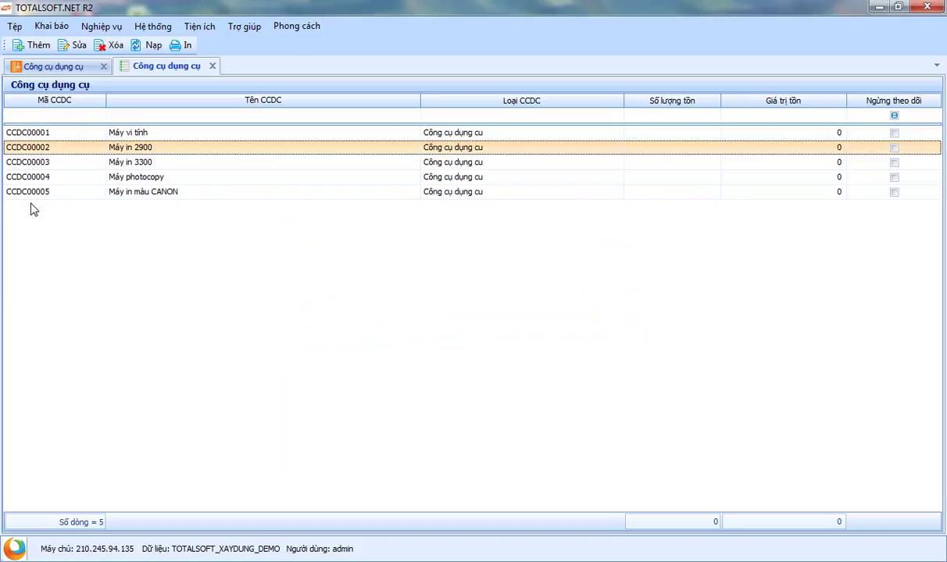
{"action": "left_click", "coordinate": [212, 66]}
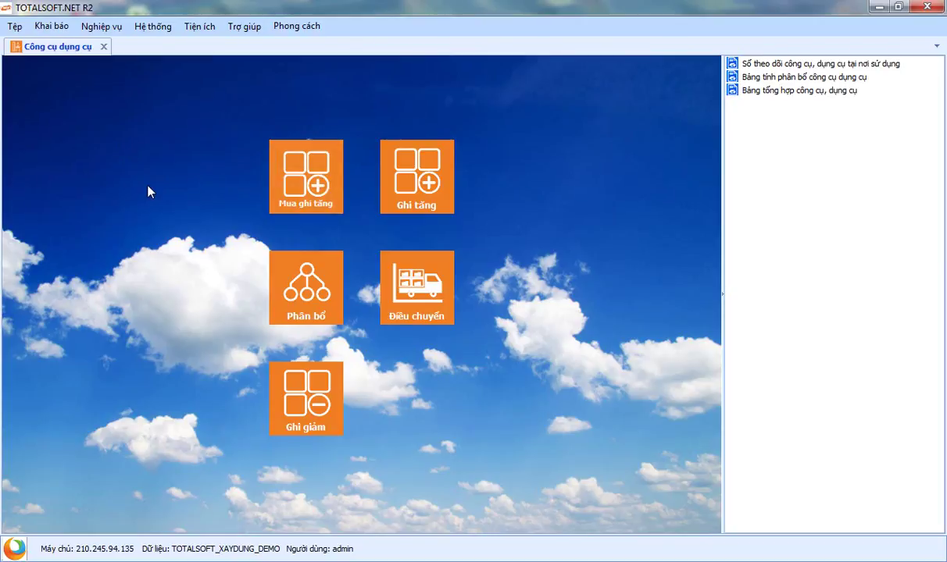
{"action": "left_click", "coordinate": [311, 181]}
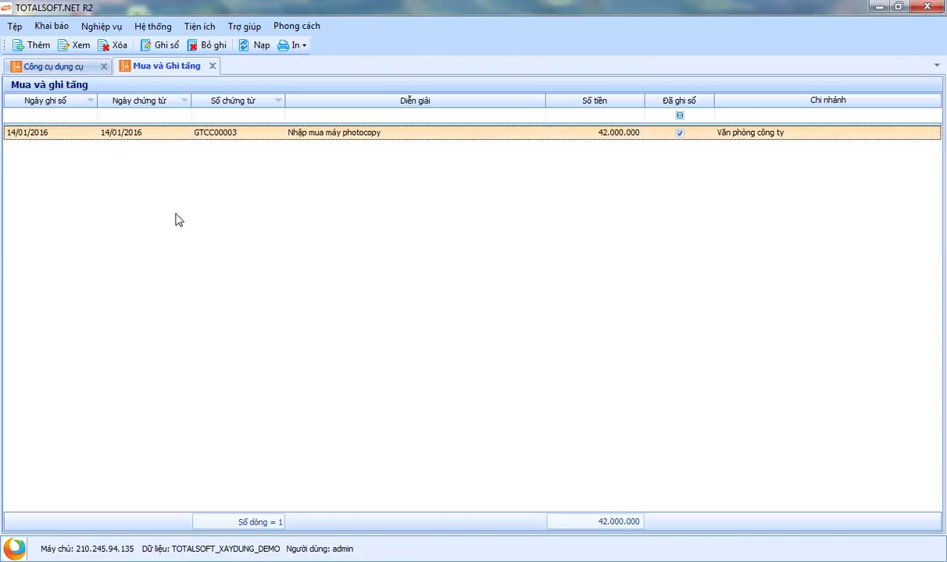
{"action": "right_click", "coordinate": [258, 168]}
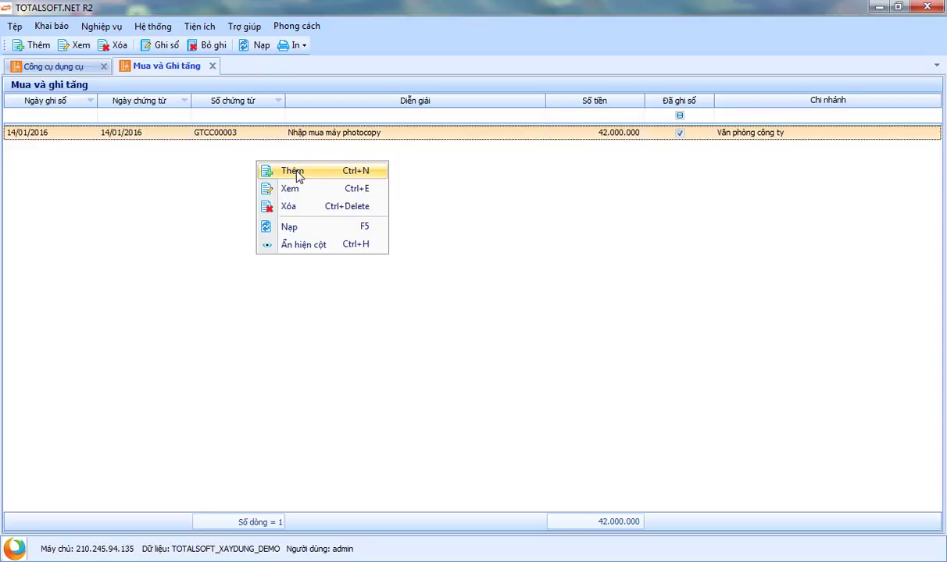
{"action": "left_click", "coordinate": [297, 173]}
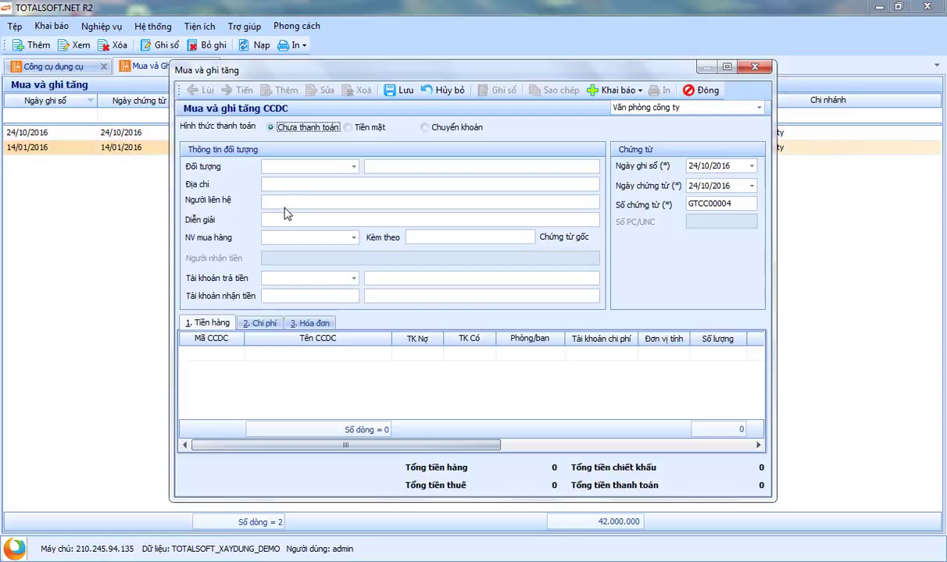
{"action": "left_click_drag", "start_coordinate": [420, 71], "coordinate": [427, 88]}
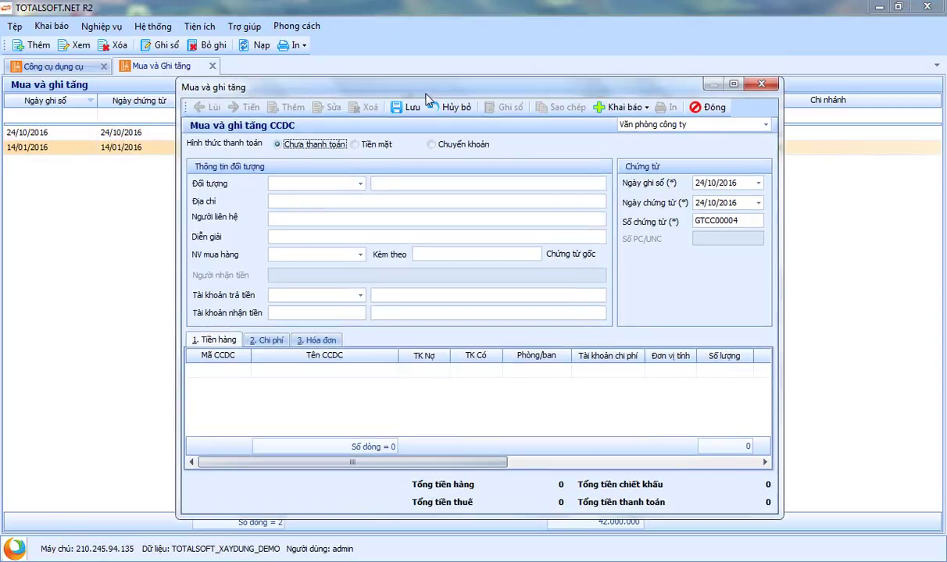
Set the voucher's Đối tượng to ĐT00003, Công ty cổ phần Nam Dương, and its posting date to 01/02/2016.
{"action": "left_click", "coordinate": [360, 184]}
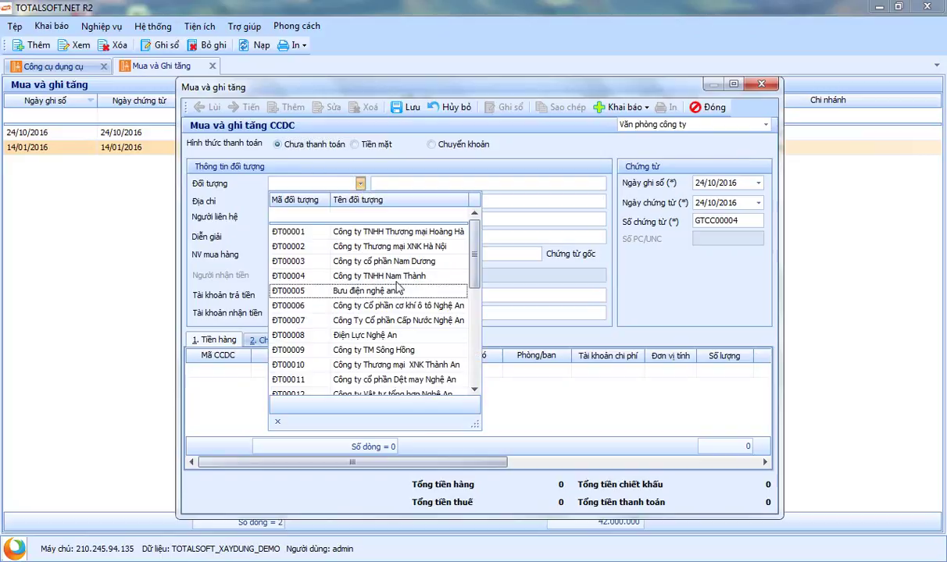
{"action": "left_click", "coordinate": [343, 261]}
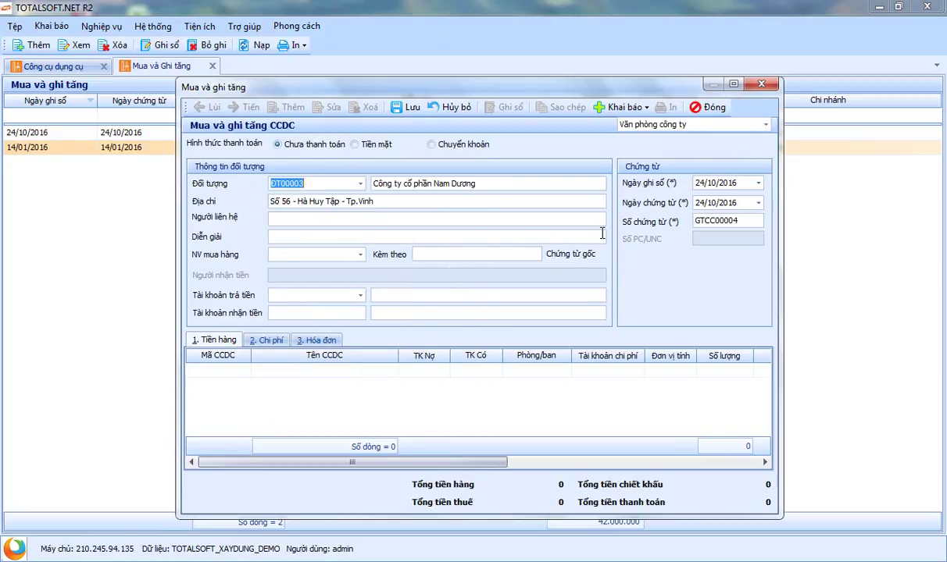
{"action": "left_click", "coordinate": [697, 183]}
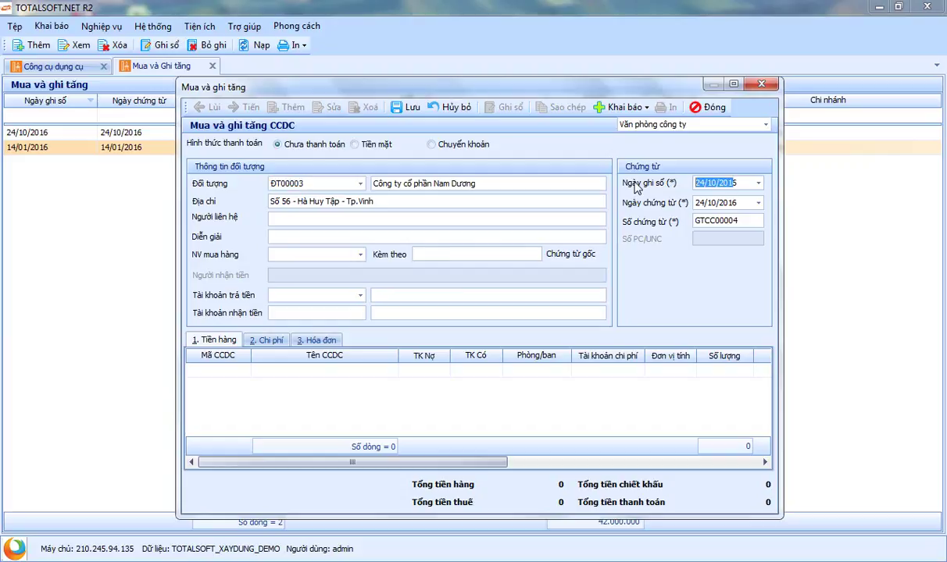
{"action": "type", "text": "01/02"}
{"action": "key", "text": "Tab"}
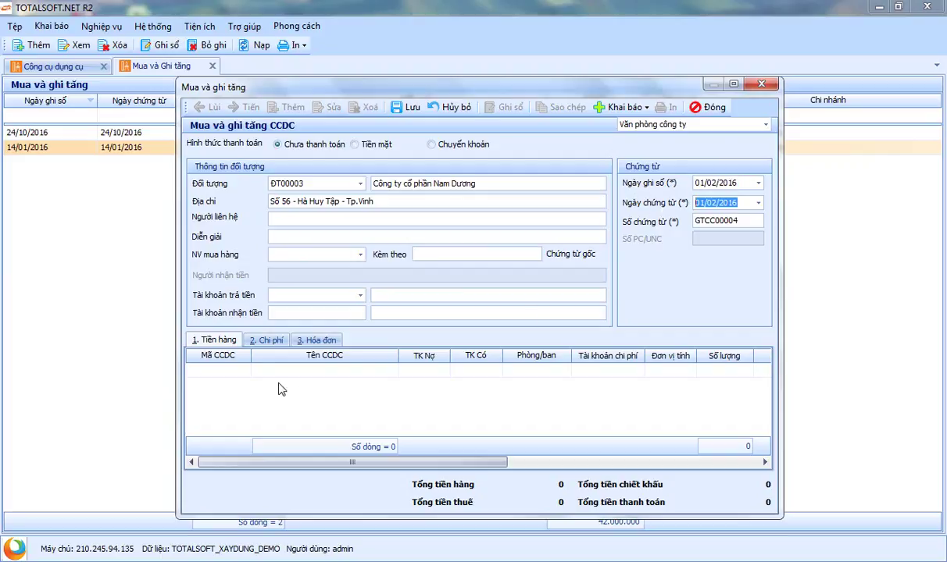
Add item CCDC00005, Máy in màu CANON, to the goods lines with debit account 242.
{"action": "left_click", "coordinate": [245, 372]}
{"action": "left_click", "coordinate": [246, 372]}
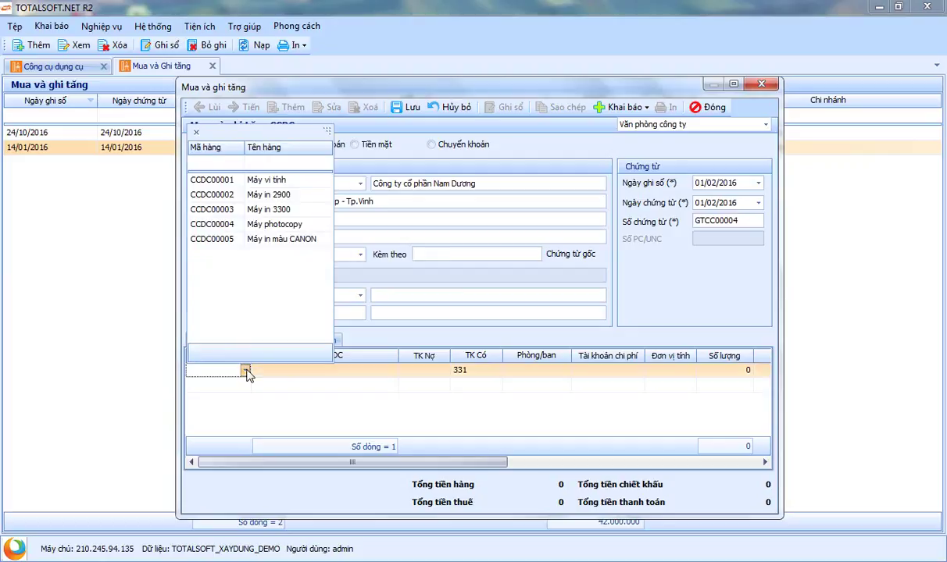
{"action": "left_click", "coordinate": [273, 239]}
{"action": "key", "text": "Tab"}
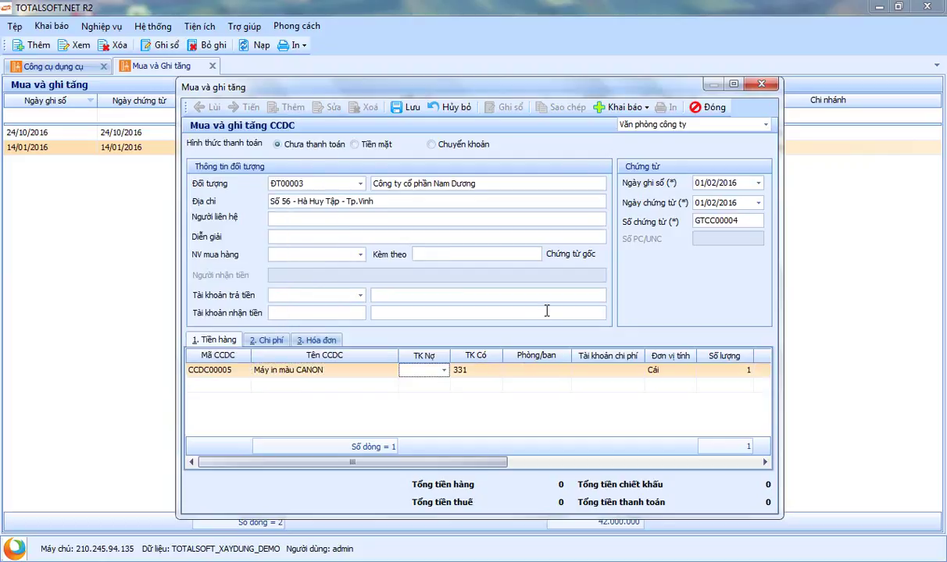
{"action": "type", "text": "242"}
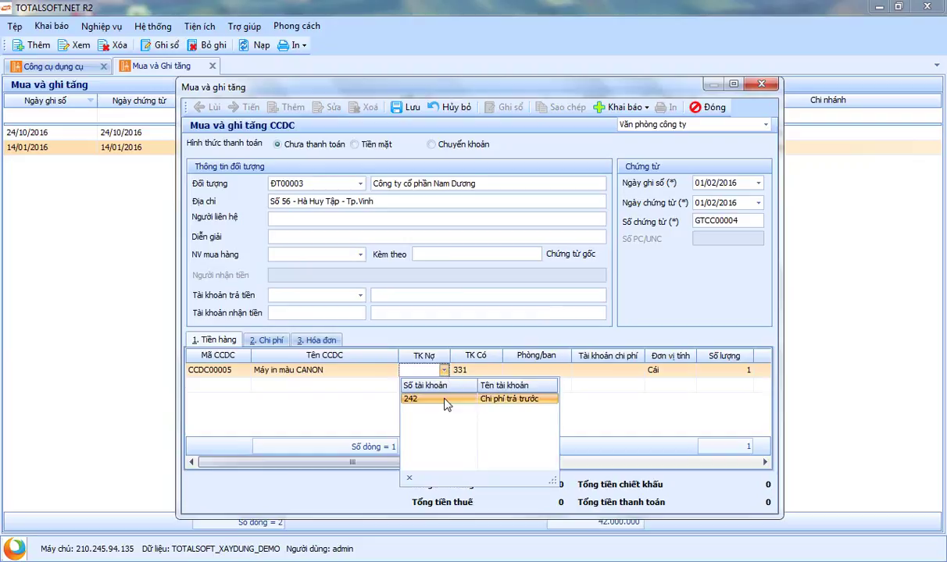
{"action": "left_click", "coordinate": [446, 399]}
{"action": "key", "text": "Tab"}
{"action": "key", "text": "Tab"}
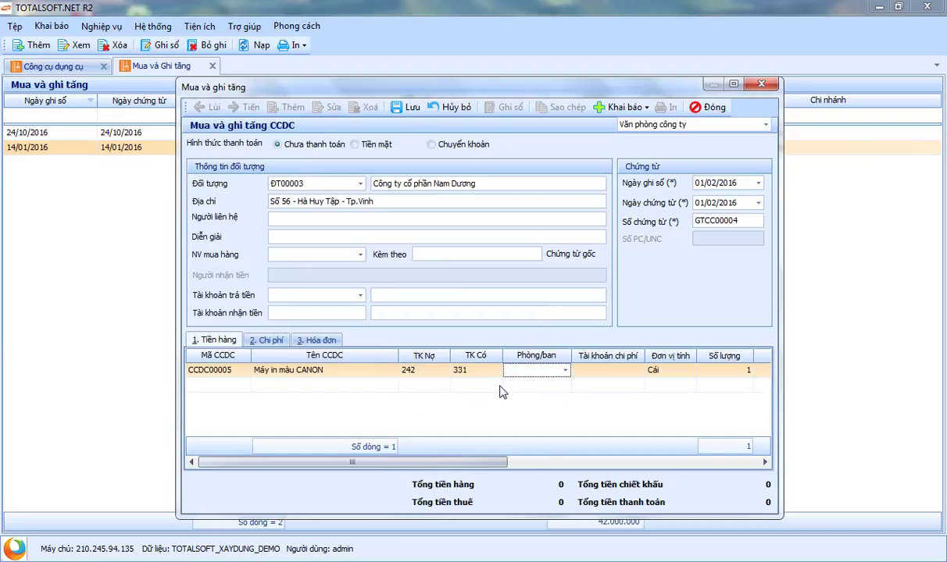
Assign the printer line to department KETOAN with cost account 6273.
{"action": "left_click", "coordinate": [565, 371]}
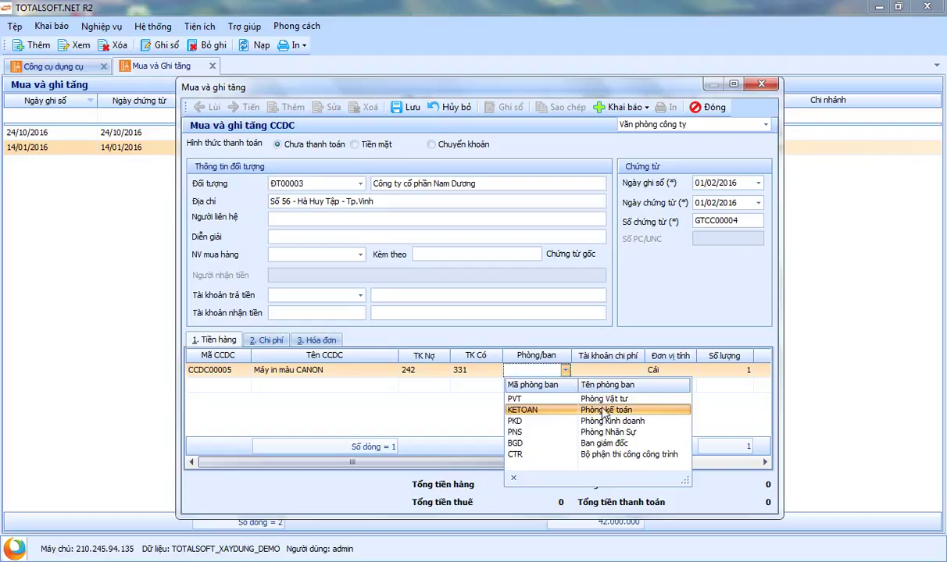
{"action": "left_click", "coordinate": [573, 409]}
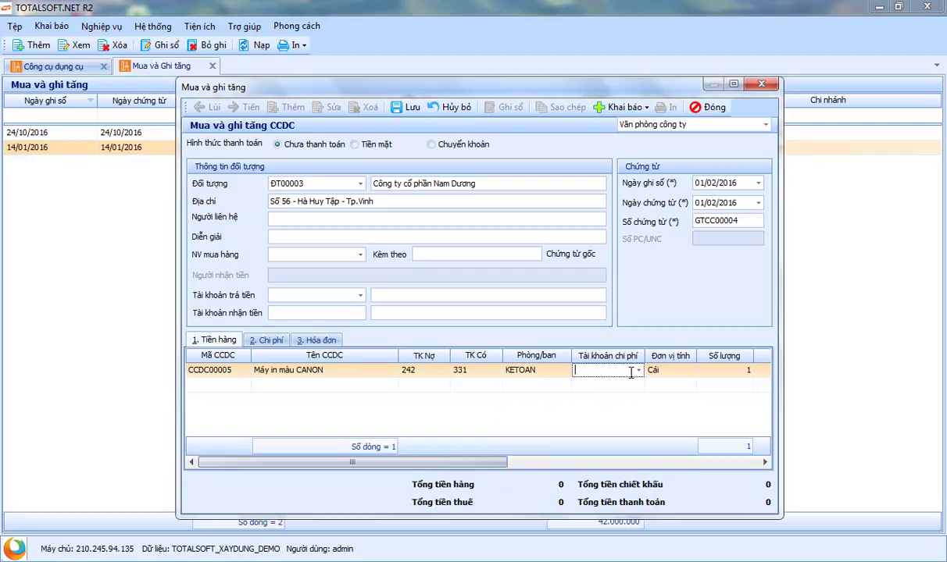
{"action": "type", "text": "627"}
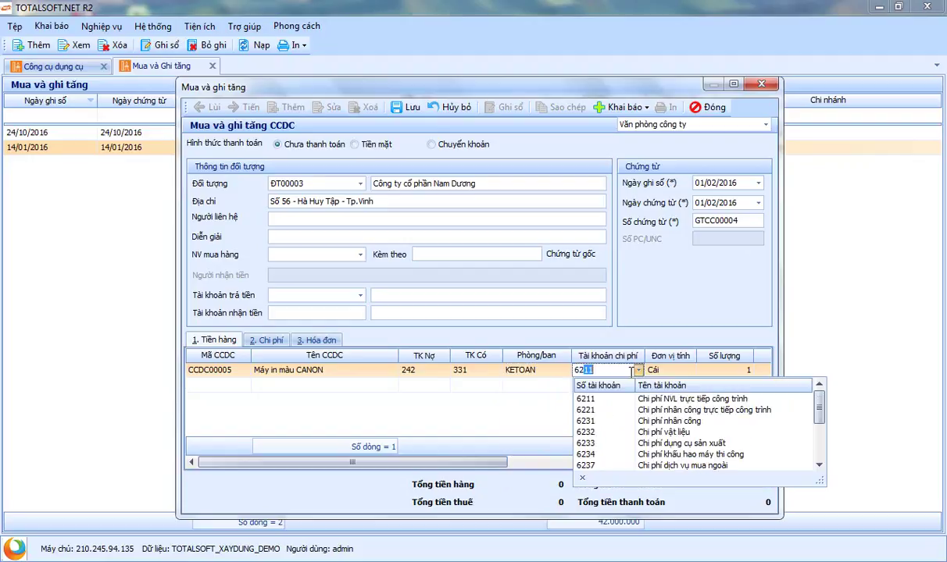
{"action": "type", "text": "3"}
{"action": "key", "text": "Return"}
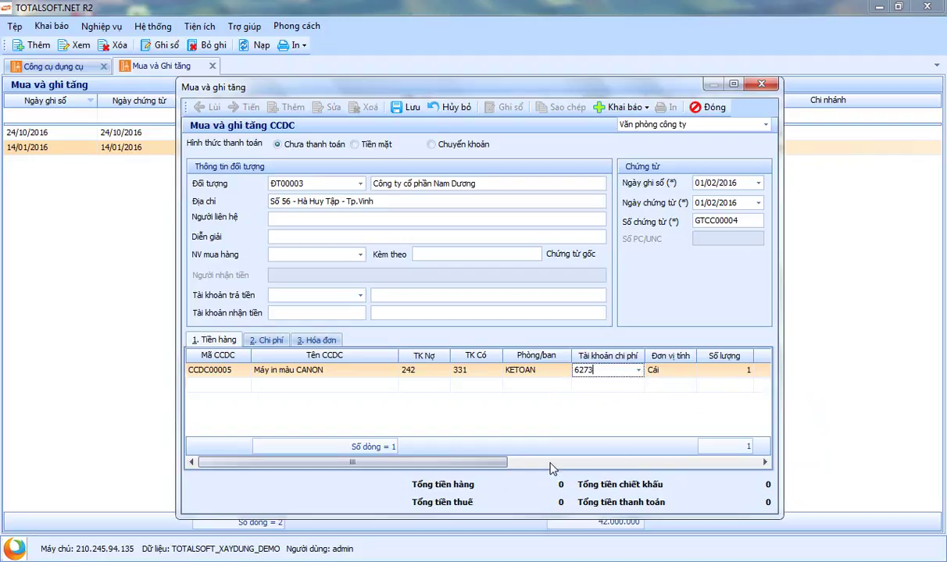
Set the printer line's unit price (Đơn giá) to 5.000.000.
{"action": "left_click_drag", "start_coordinate": [493, 465], "coordinate": [670, 462]}
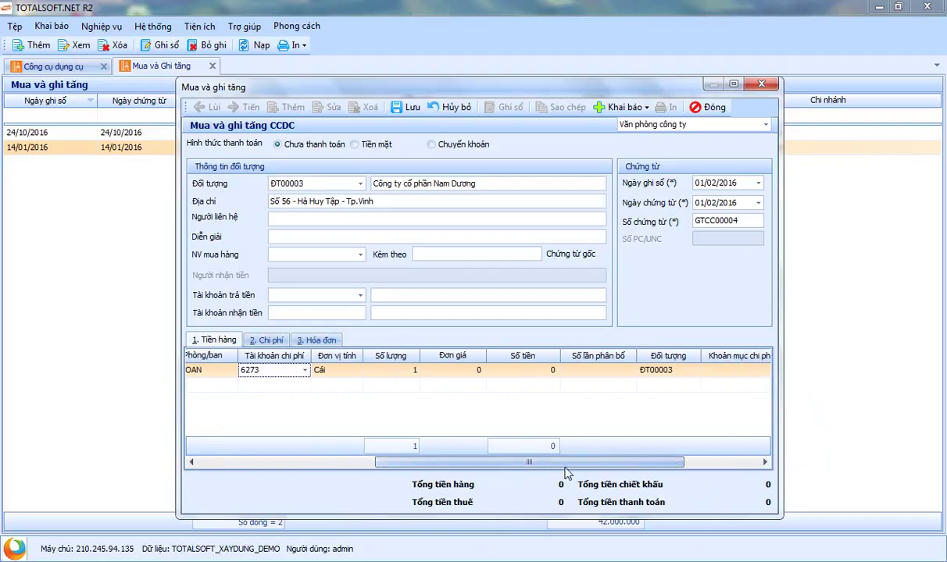
{"action": "key", "text": "Tab"}
{"action": "key", "text": "Tab"}
{"action": "key", "text": "Tab"}
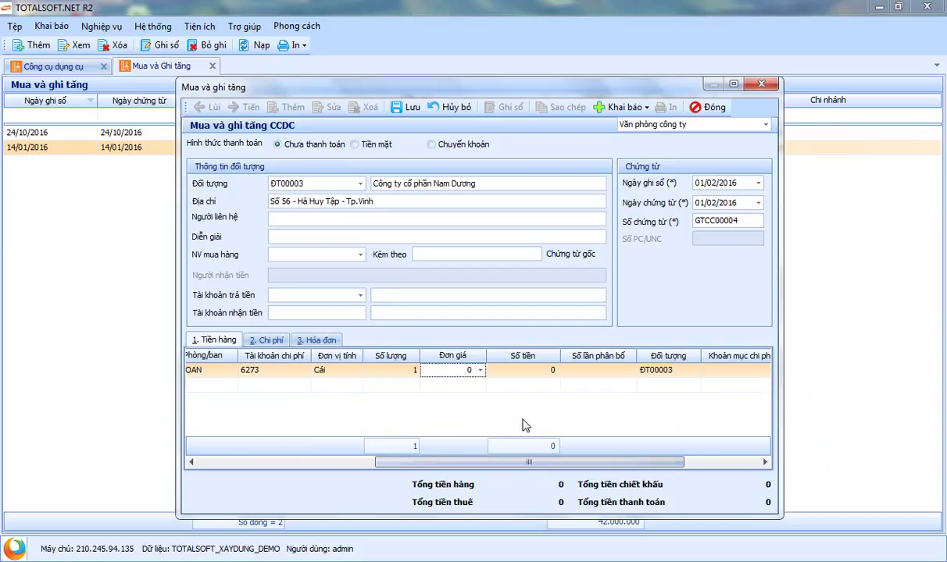
{"action": "type", "text": "5000000"}
{"action": "key", "text": "Tab"}
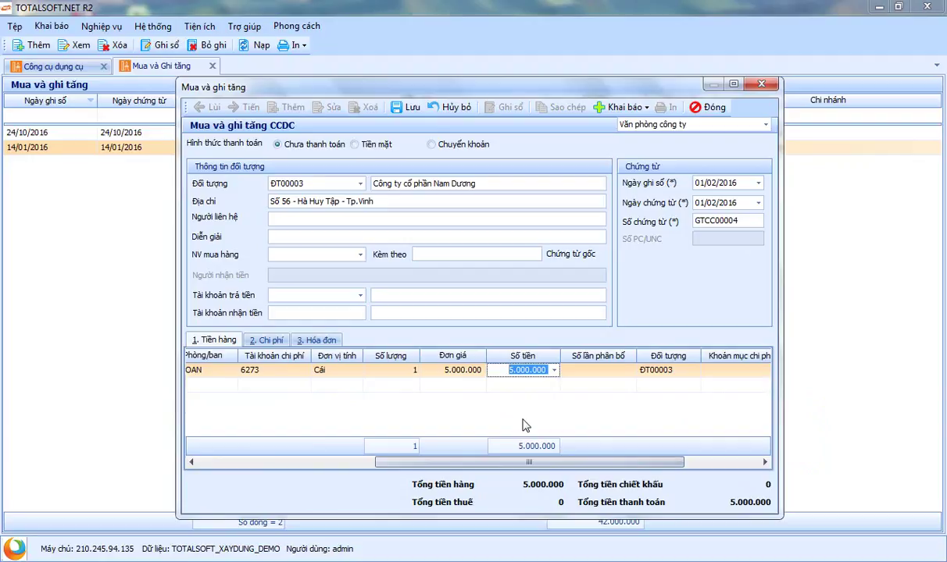
Set the printer line's number of allocations (Số lần phân bổ) to 24.
{"action": "key", "text": "Tab"}
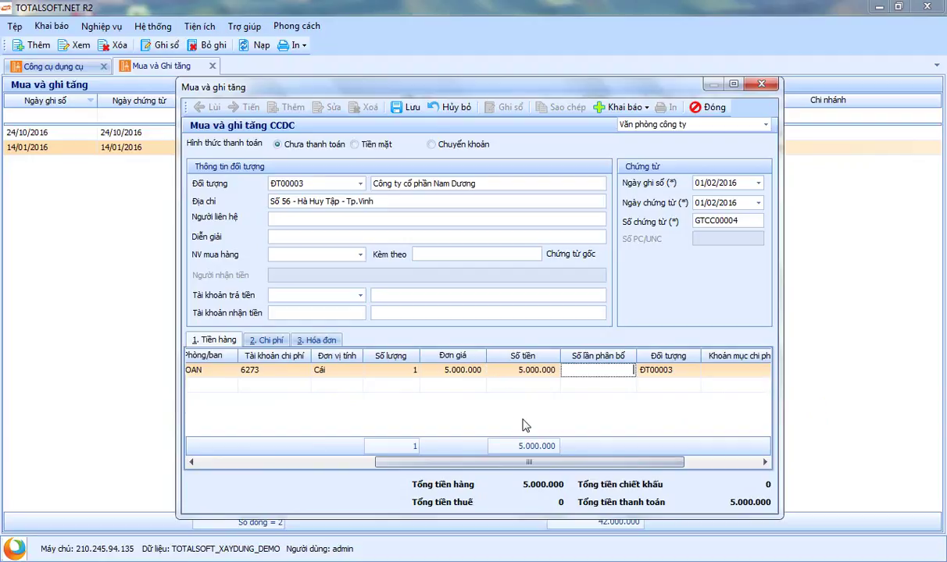
{"action": "type", "text": "24"}
{"action": "key", "text": "Tab"}
{"action": "key", "text": "Tab"}
{"action": "key", "text": "Tab"}
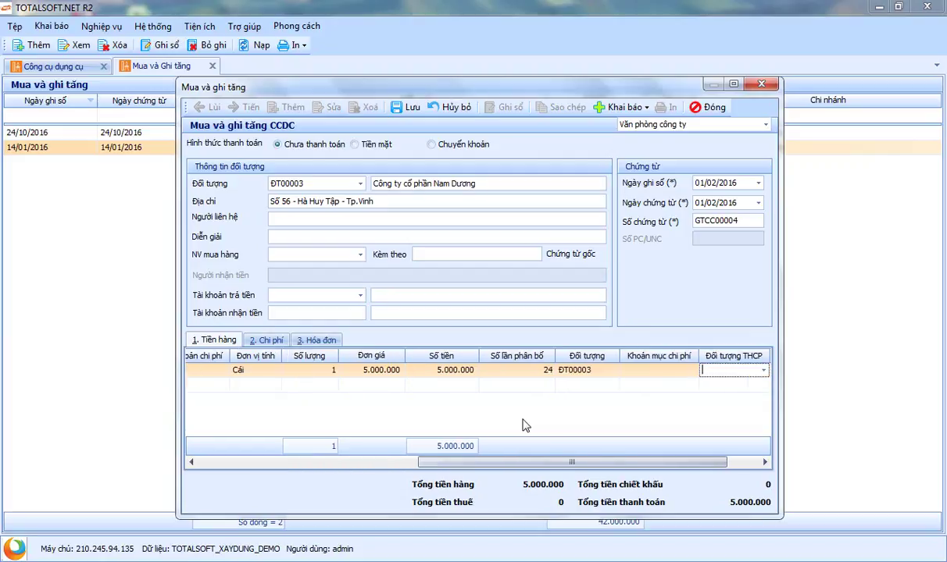
{"action": "left_click_drag", "start_coordinate": [602, 463], "coordinate": [528, 467]}
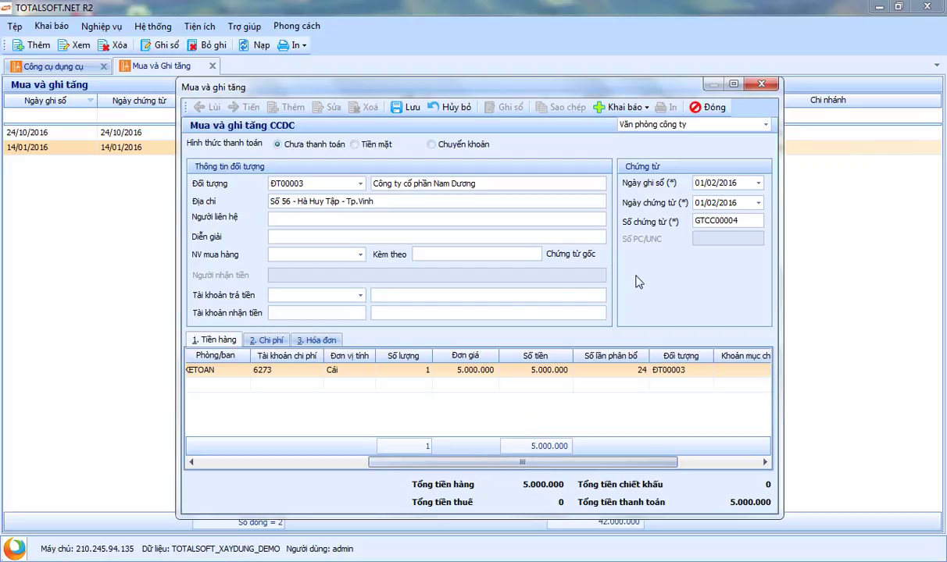
Check the invoice and cost details of the printer purchase voucher, save it, and close it along with the purchase list.
{"action": "left_click", "coordinate": [311, 340]}
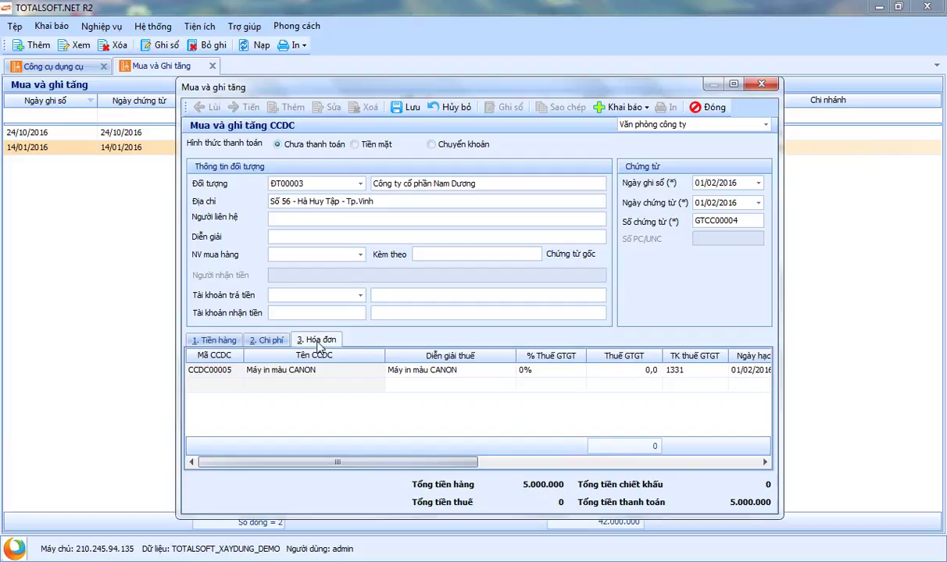
{"action": "left_click", "coordinate": [269, 341]}
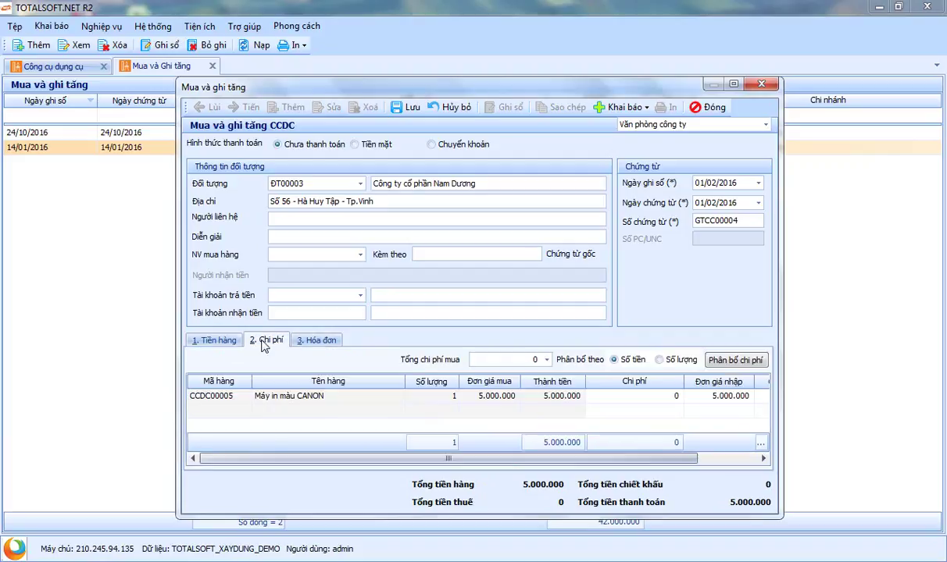
{"action": "left_click", "coordinate": [222, 341]}
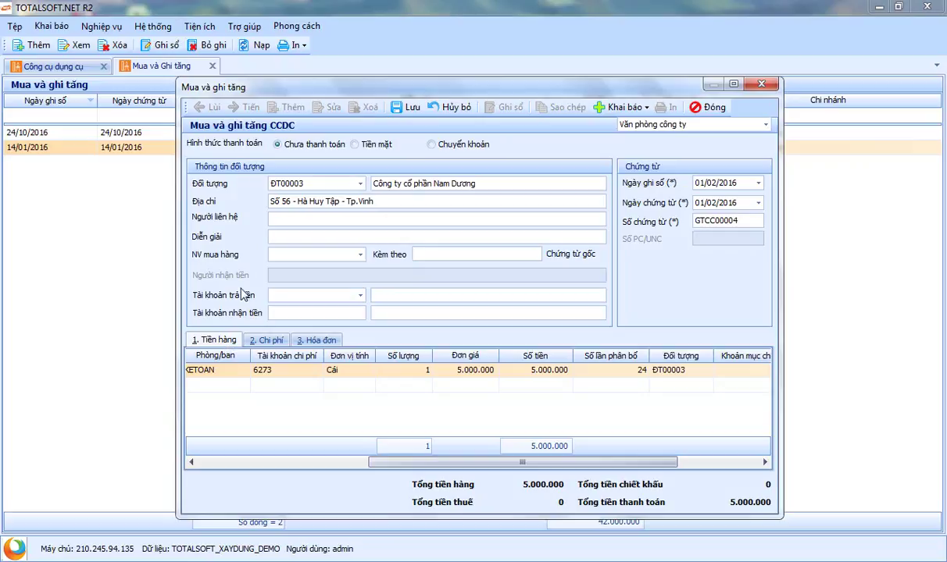
{"action": "left_click", "coordinate": [408, 110]}
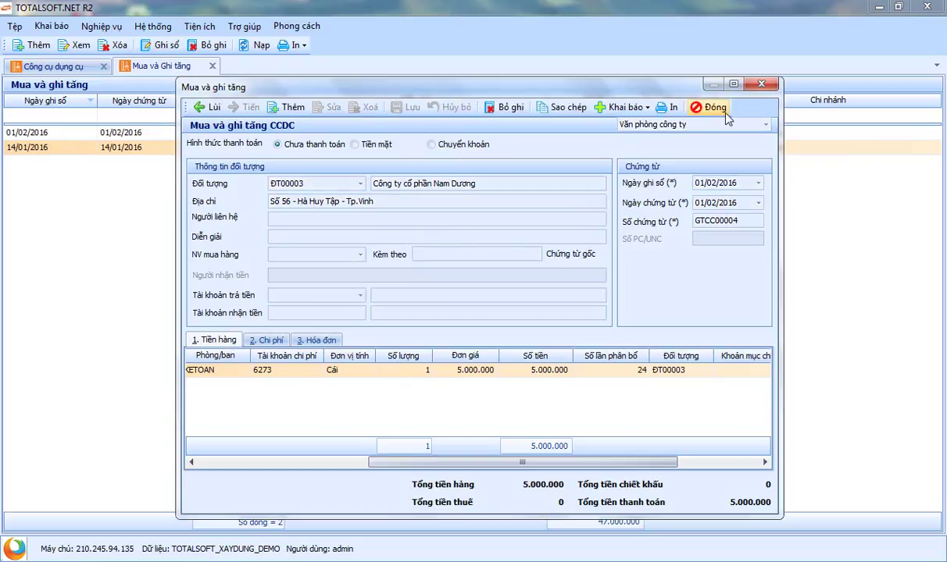
{"action": "left_click", "coordinate": [726, 114]}
{"action": "left_click", "coordinate": [212, 66]}
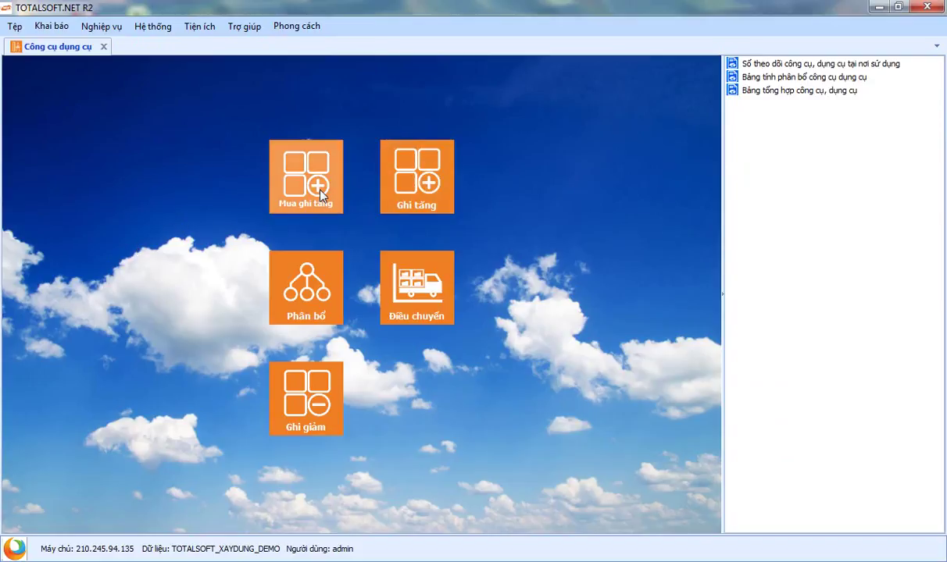
Start a new voucher in the tool increase (Ghi tăng) list.
{"action": "left_click", "coordinate": [410, 181]}
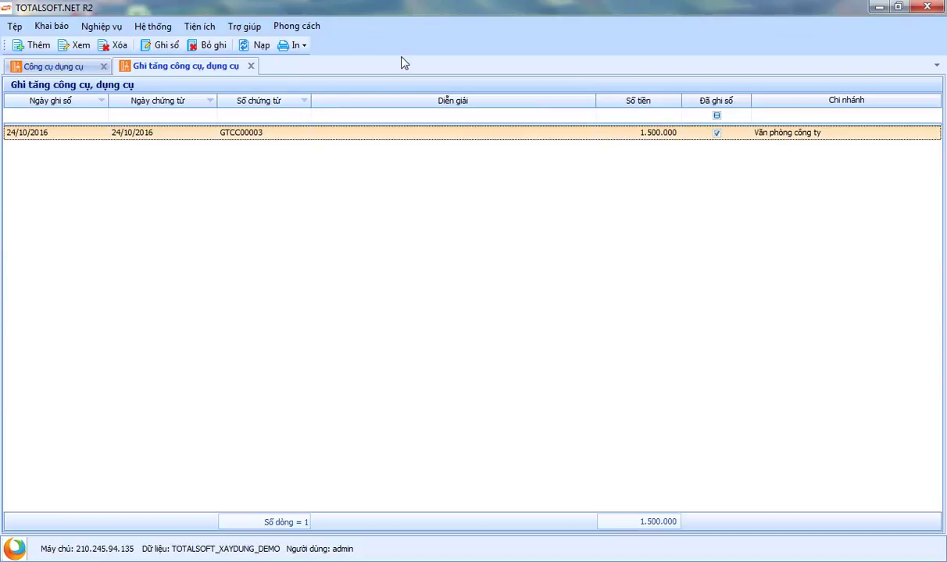
{"action": "right_click", "coordinate": [278, 161]}
{"action": "left_click", "coordinate": [328, 174]}
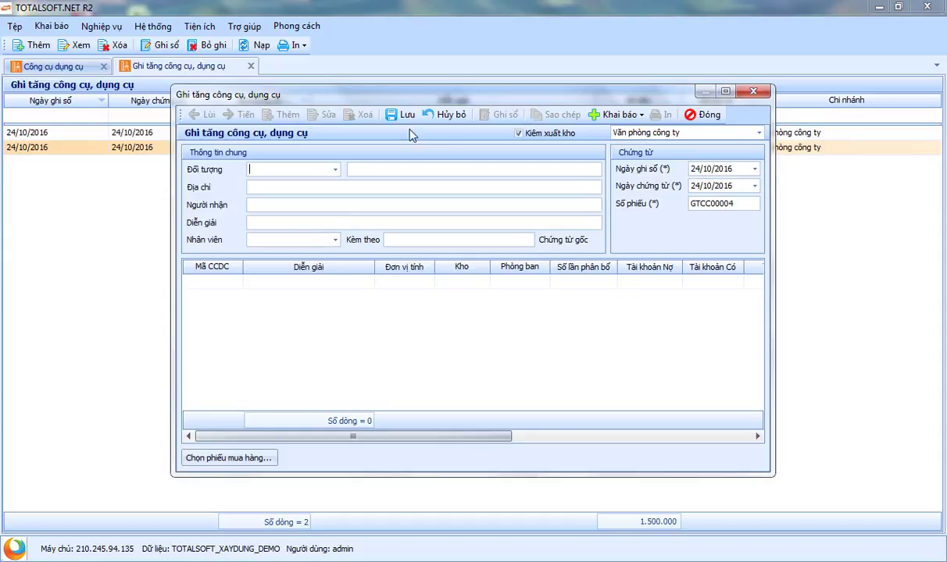
{"action": "left_click_drag", "start_coordinate": [420, 93], "coordinate": [477, 146]}
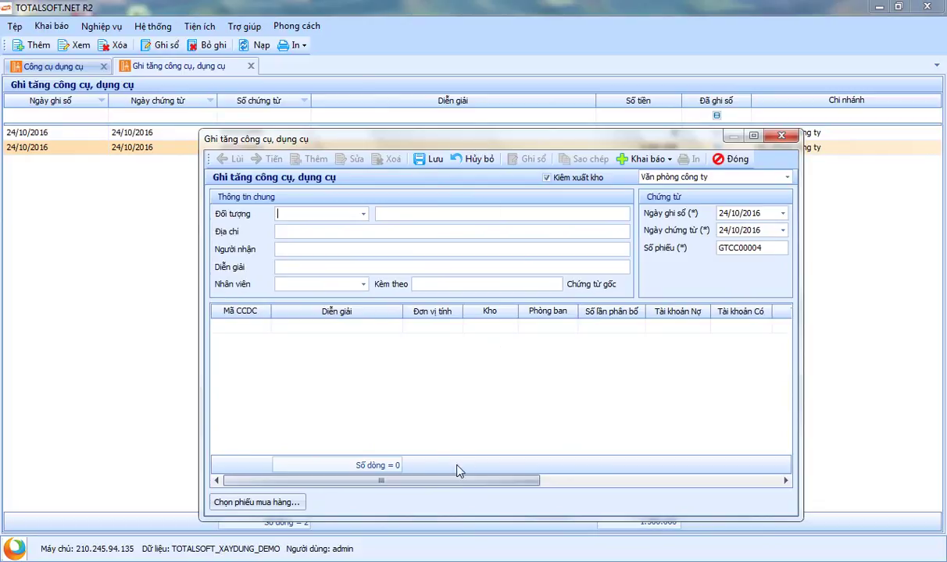
{"action": "mouse_move", "coordinate": [383, 482]}
{"action": "left_mouse_down"}
{"action": "mouse_move", "coordinate": [625, 482]}
{"action": "mouse_move", "coordinate": [338, 488]}
{"action": "mouse_move", "coordinate": [371, 485]}
{"action": "left_mouse_up"}
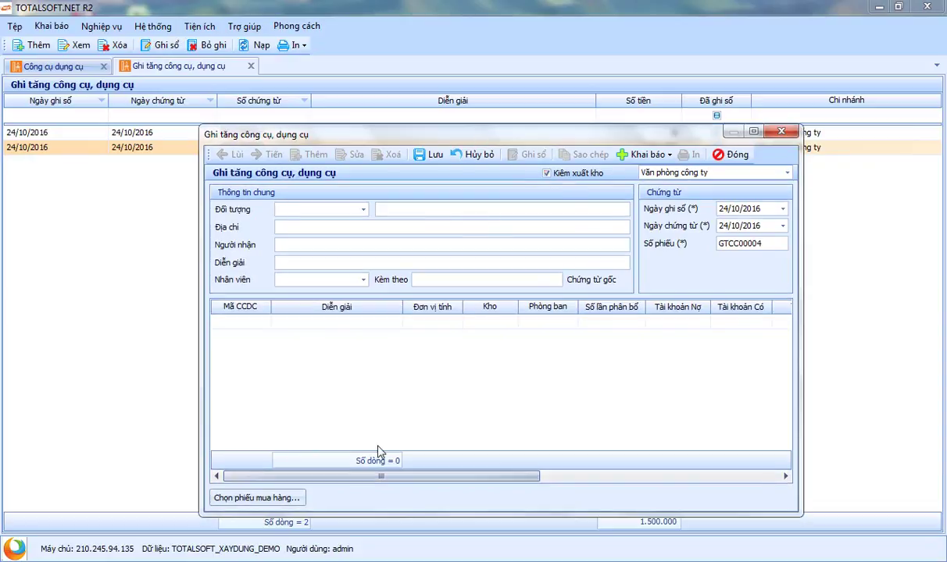
Look up Tháng 1 purchase vouchers for the new tool increase voucher and leave the selection without choosing any.
{"action": "left_click", "coordinate": [286, 504]}
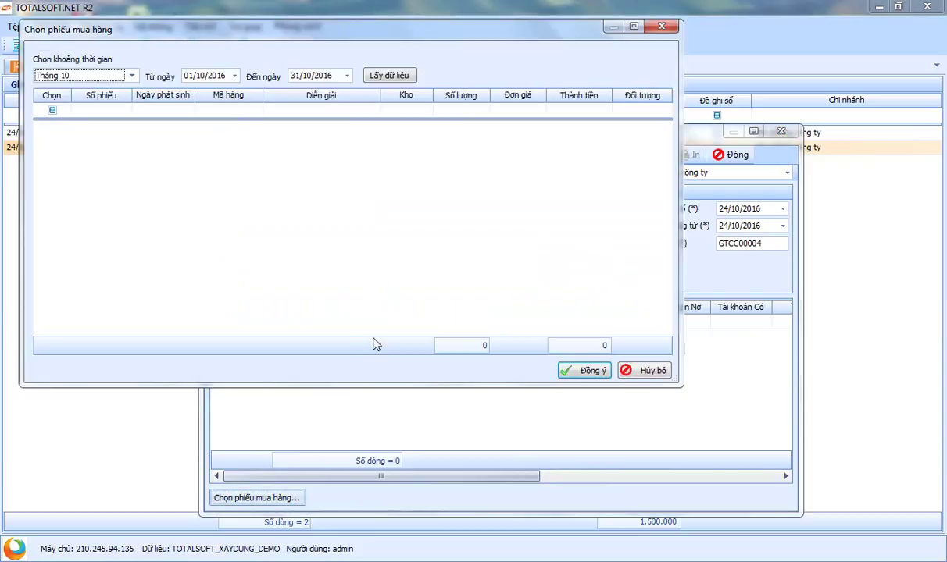
{"action": "left_click", "coordinate": [131, 76]}
{"action": "scroll", "coordinate": [125, 109], "scroll_direction": "up", "scroll_amount": 3}
{"action": "left_click", "coordinate": [78, 102]}
{"action": "left_click", "coordinate": [389, 75]}
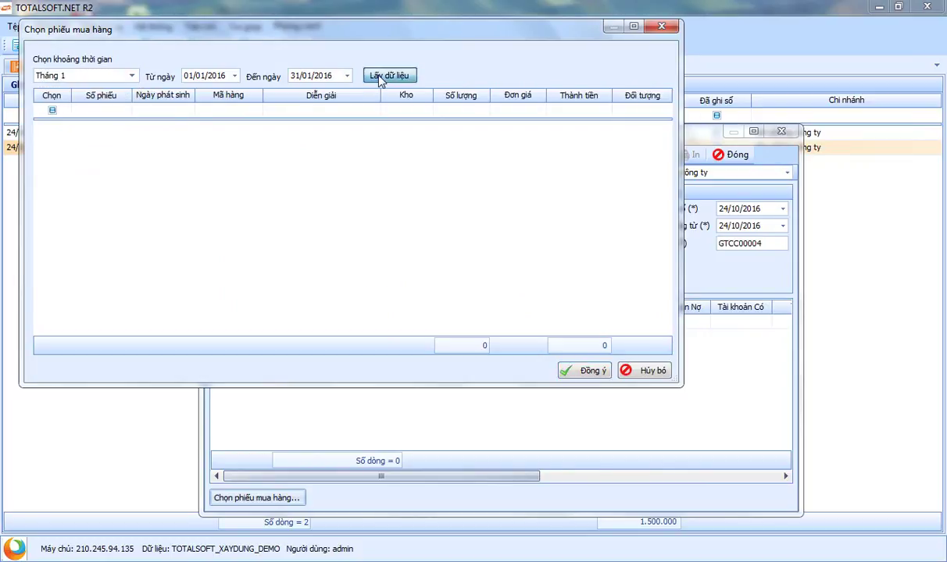
{"action": "left_click", "coordinate": [628, 370]}
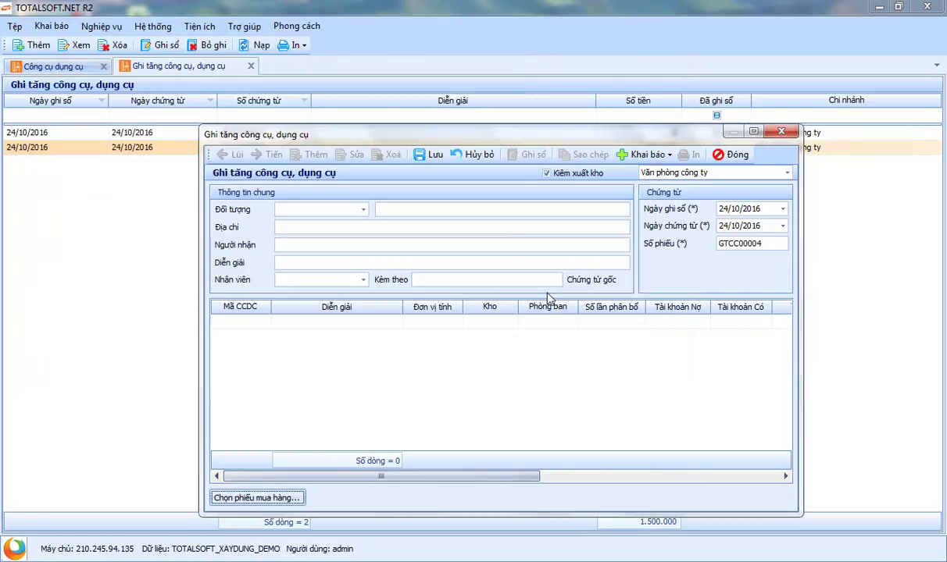
Close the new tool increase voucher without saving and leave the Ghi tăng list.
{"action": "left_click", "coordinate": [724, 159]}
{"action": "left_click", "coordinate": [492, 339]}
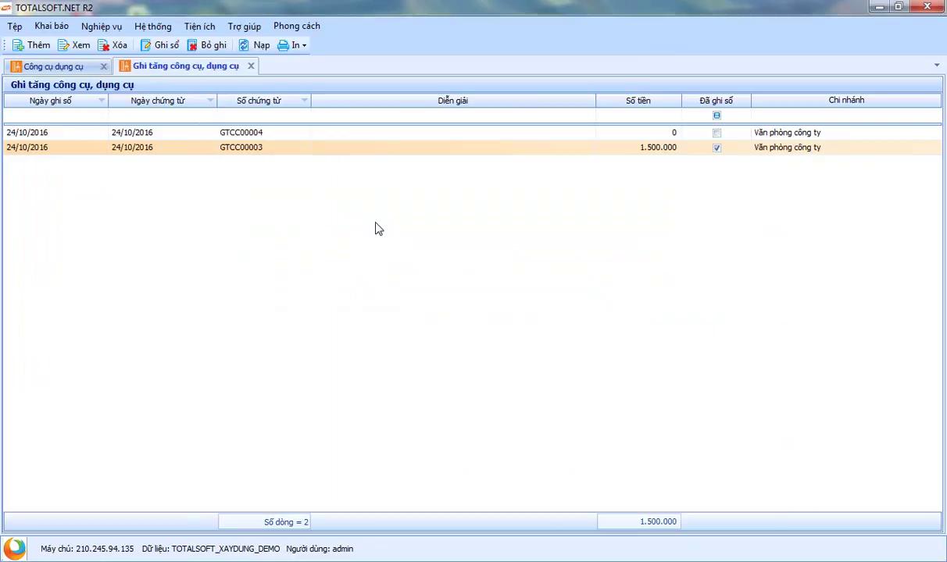
{"action": "left_click", "coordinate": [252, 67]}
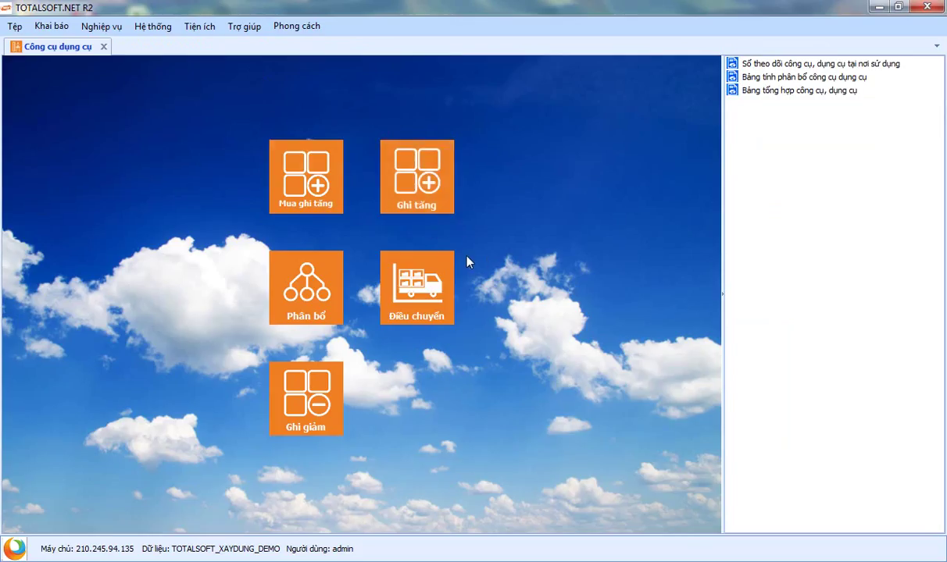
View the existing tool increase voucher GTCC00003 and close it along with the Ghi tăng list.
{"action": "left_click", "coordinate": [417, 202]}
{"action": "double_click", "coordinate": [328, 134]}
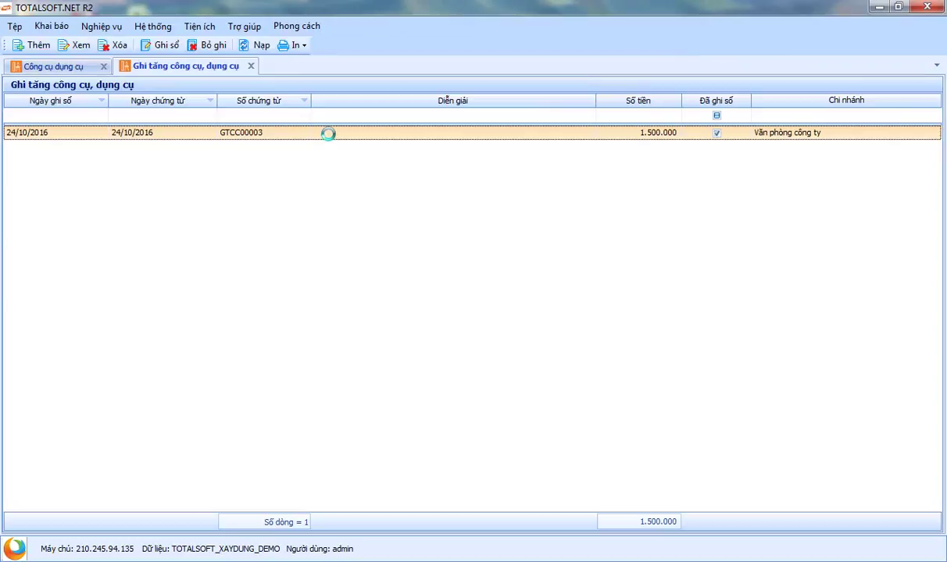
{"action": "mouse_move", "coordinate": [368, 436]}
{"action": "left_mouse_down"}
{"action": "mouse_move", "coordinate": [565, 432]}
{"action": "mouse_move", "coordinate": [369, 434]}
{"action": "left_mouse_up"}
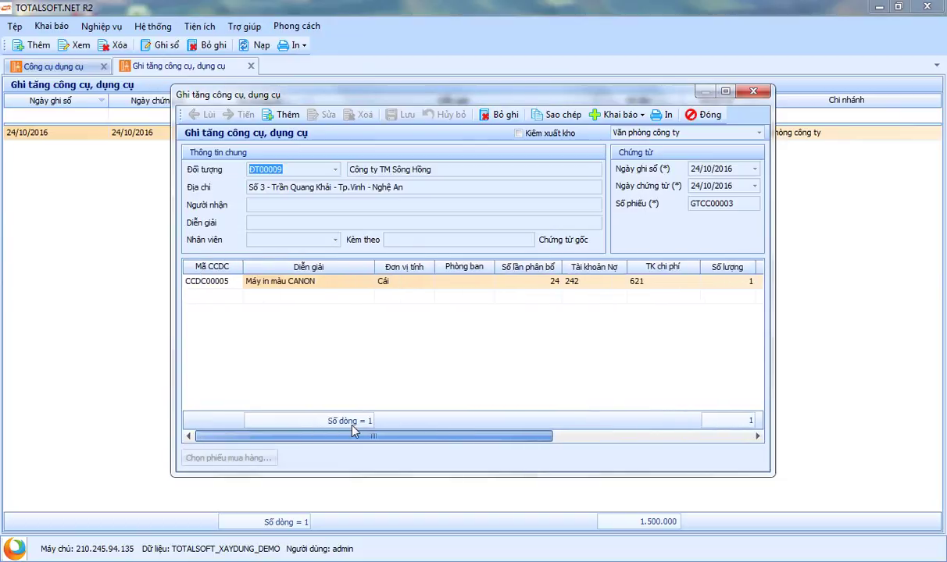
{"action": "left_click", "coordinate": [703, 115]}
{"action": "left_click", "coordinate": [250, 65]}
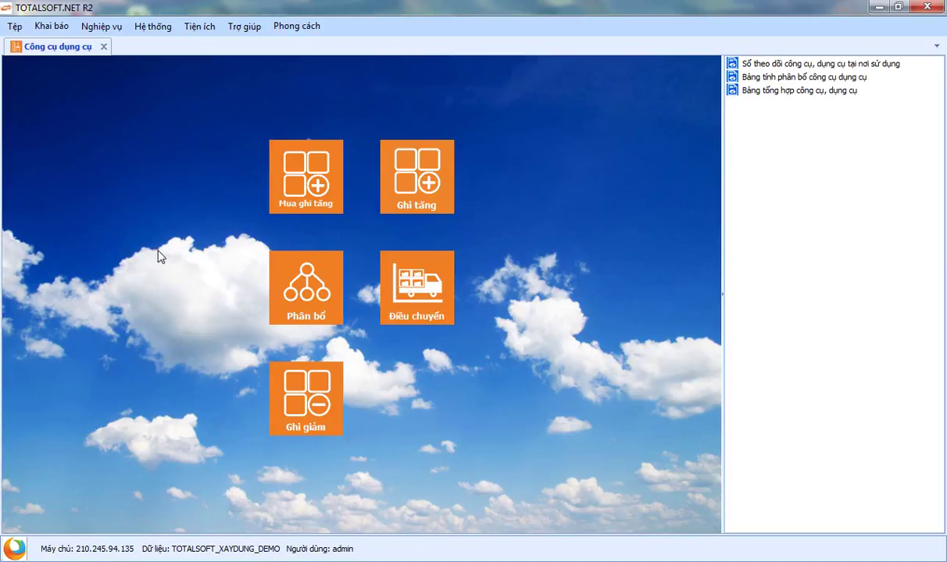
Create a tool allocation (Phân bổ) voucher for month 1 of 2016.
{"action": "left_click", "coordinate": [306, 299]}
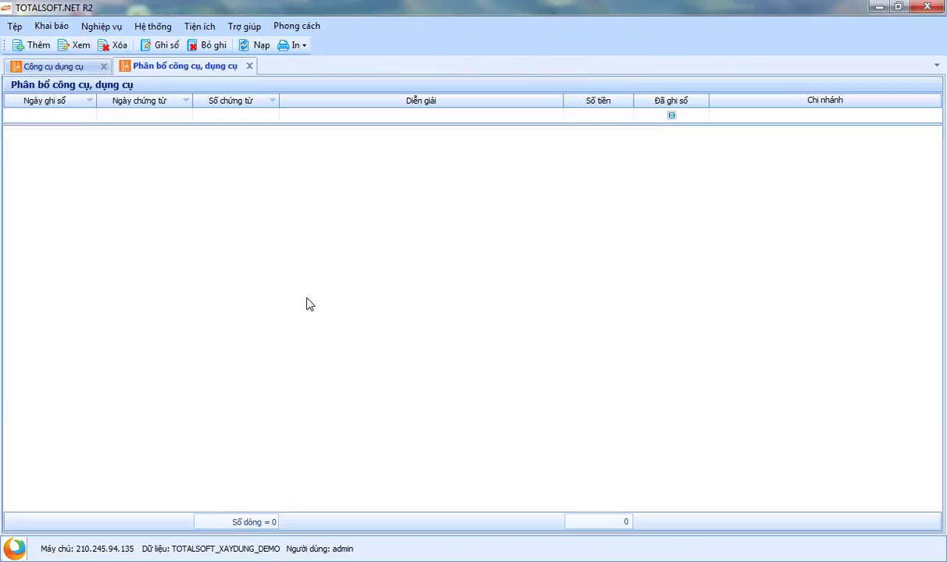
{"action": "right_click", "coordinate": [273, 145]}
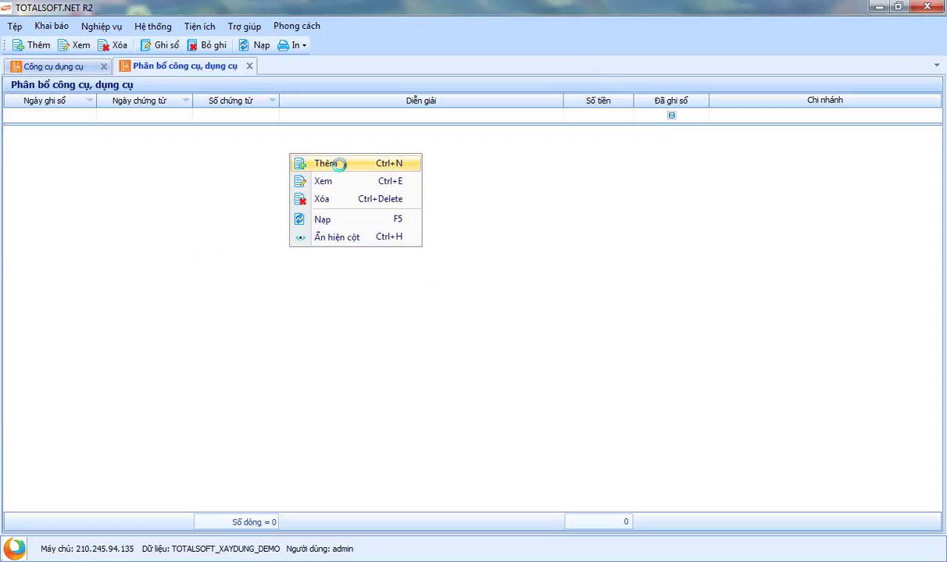
{"action": "left_click", "coordinate": [322, 159]}
{"action": "left_click", "coordinate": [436, 241]}
{"action": "scroll", "coordinate": [478, 285], "scroll_direction": "up", "scroll_amount": 1}
{"action": "left_click", "coordinate": [464, 279]}
{"action": "left_click_drag", "start_coordinate": [474, 216], "coordinate": [451, 205]}
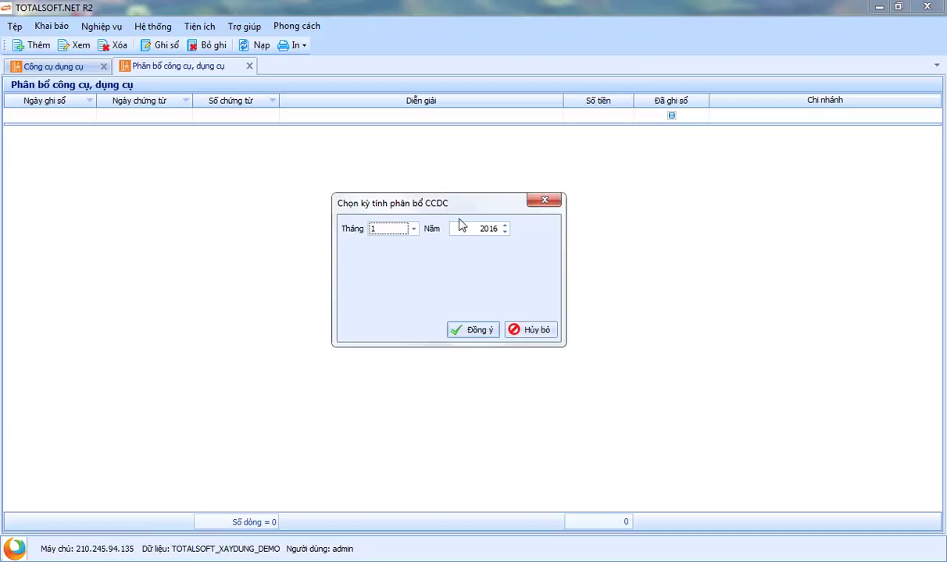
{"action": "left_click", "coordinate": [478, 330]}
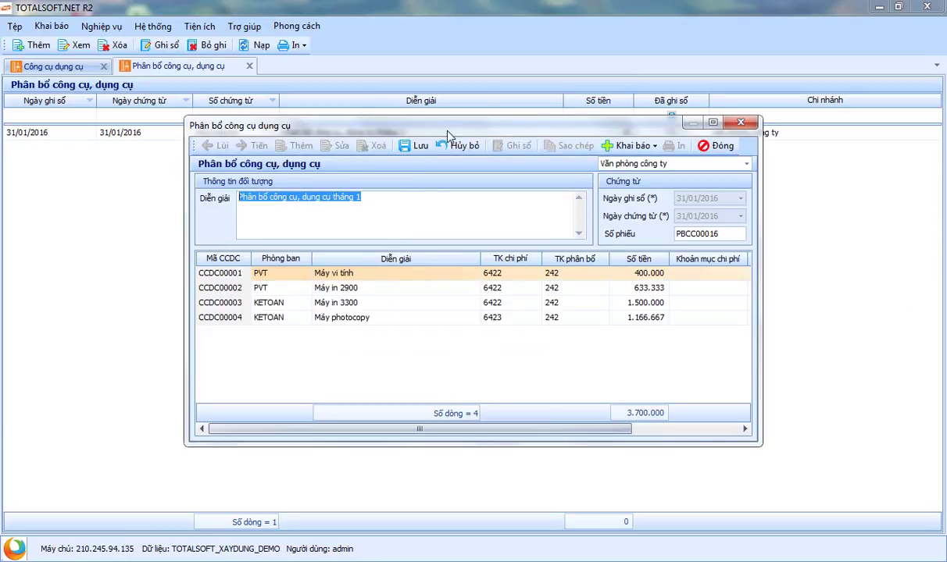
Review the allocation lines of the month 1 voucher, save it and close it.
{"action": "left_click_drag", "start_coordinate": [447, 131], "coordinate": [440, 127]}
{"action": "left_click_drag", "start_coordinate": [413, 428], "coordinate": [537, 428]}
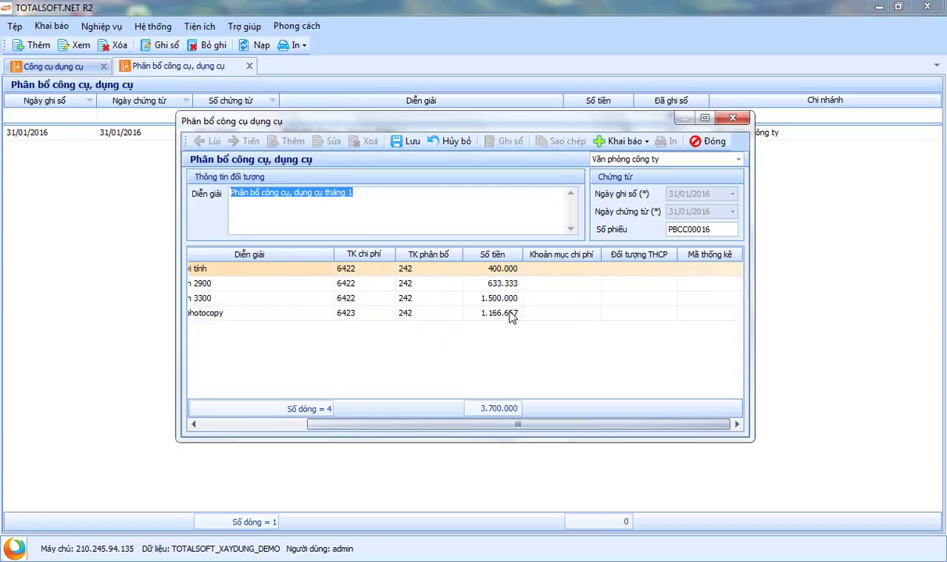
{"action": "left_click_drag", "start_coordinate": [440, 425], "coordinate": [334, 425]}
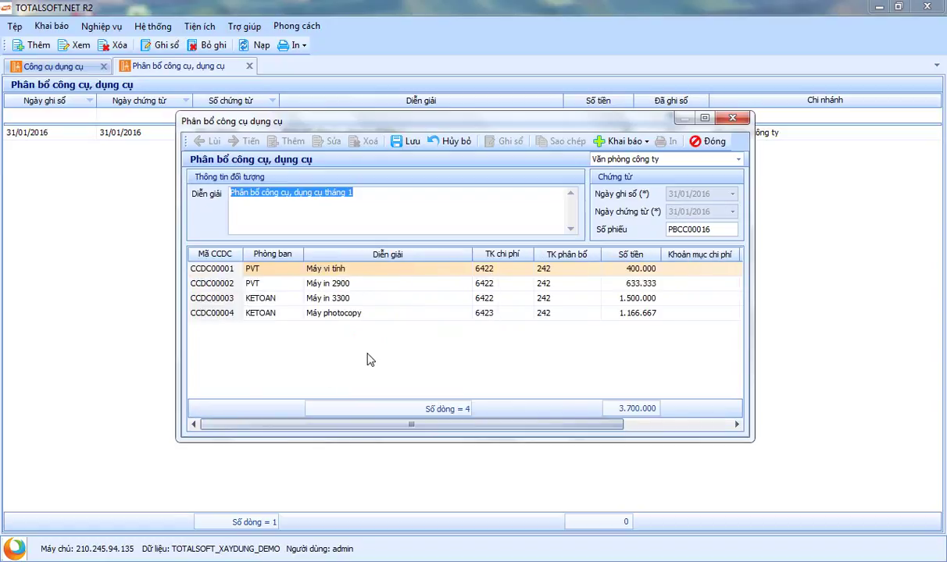
{"action": "left_click", "coordinate": [406, 144]}
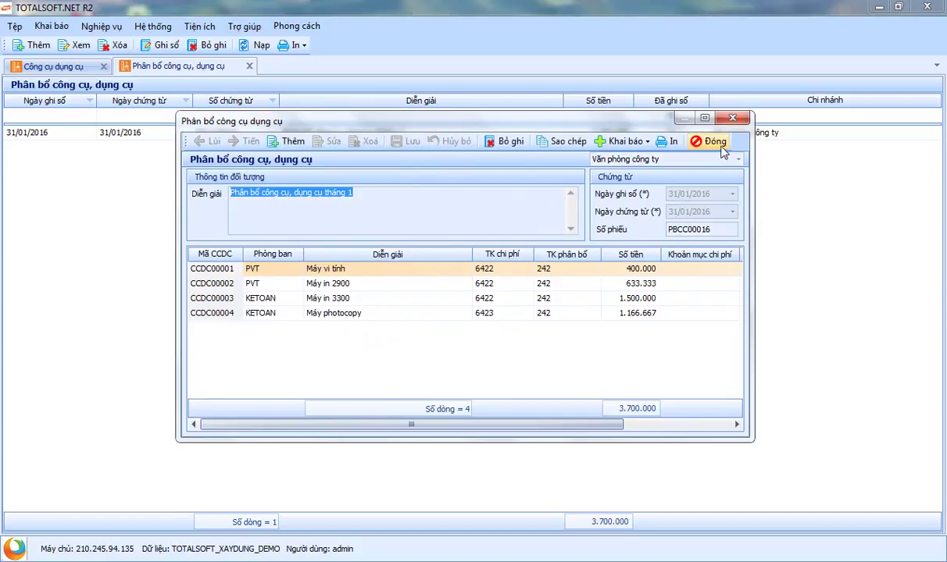
{"action": "left_click", "coordinate": [708, 142]}
Create a tool allocation voucher for month 2 of 2016.
{"action": "right_click", "coordinate": [310, 185]}
{"action": "left_click", "coordinate": [317, 193]}
{"action": "left_click", "coordinate": [438, 239]}
{"action": "scroll", "coordinate": [453, 297], "scroll_direction": "up", "scroll_amount": 2}
{"action": "left_click", "coordinate": [469, 279]}
{"action": "left_click", "coordinate": [498, 341]}
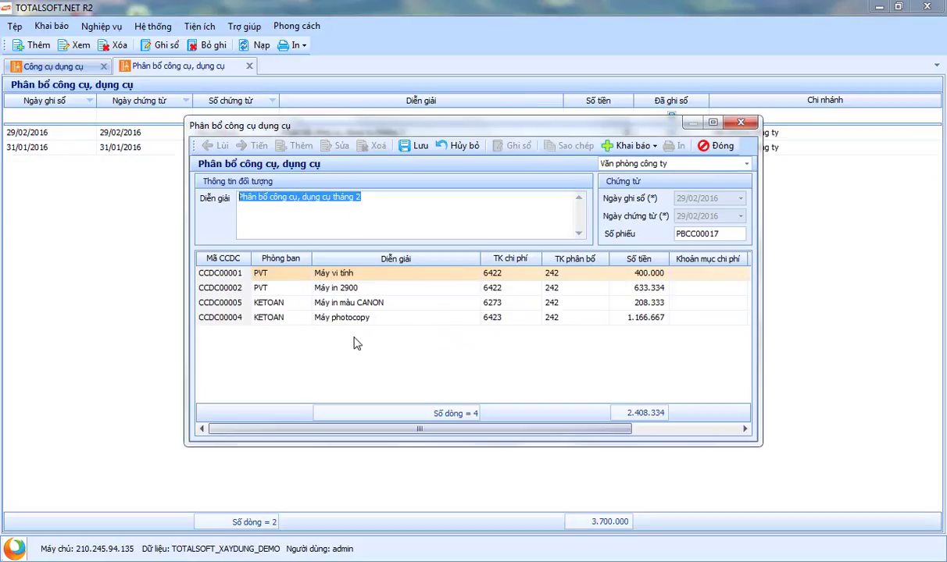
Check the Máy in màu CANON line in the month 2 allocation, save the voucher and close the allocation list.
{"action": "left_click", "coordinate": [347, 303]}
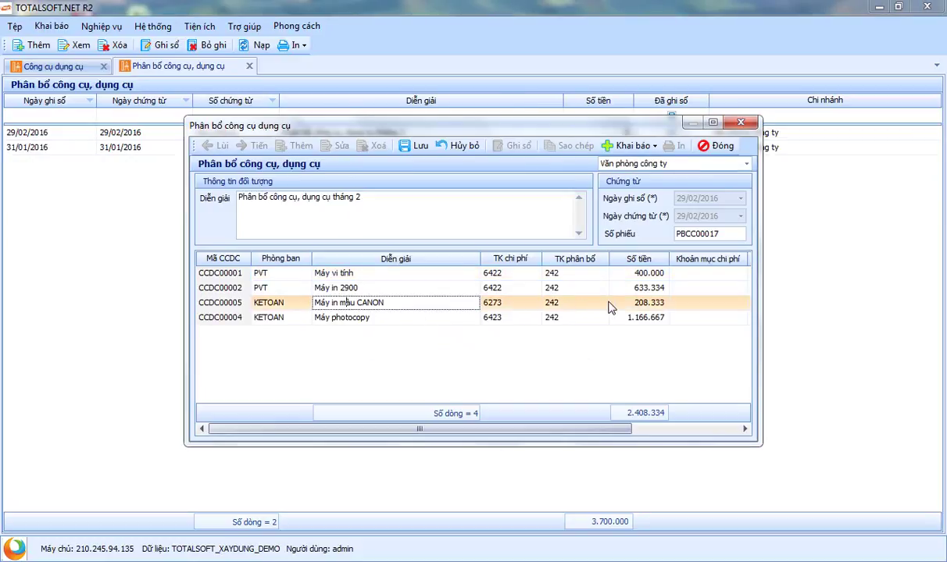
{"action": "left_click_drag", "start_coordinate": [425, 428], "coordinate": [393, 434]}
{"action": "left_click", "coordinate": [416, 146]}
{"action": "left_click", "coordinate": [715, 146]}
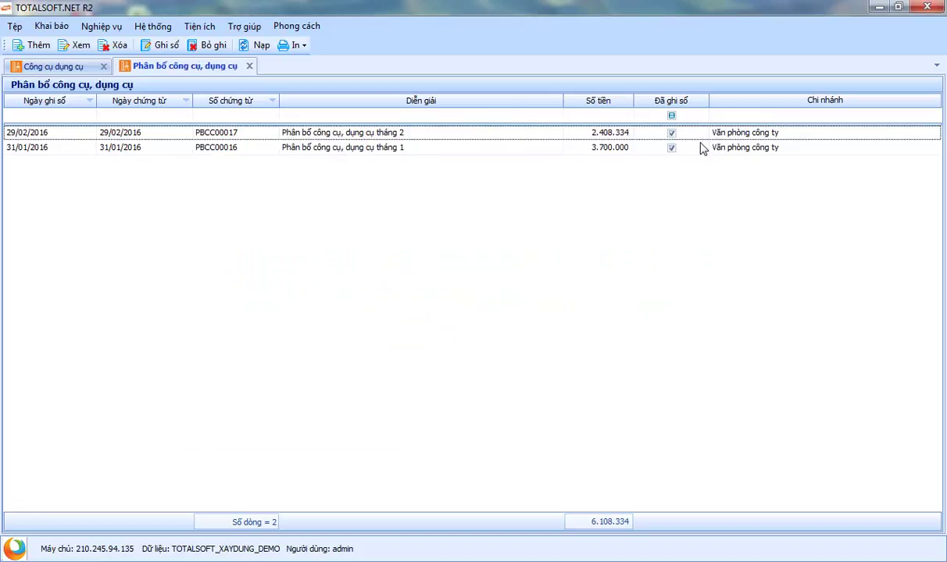
{"action": "left_click", "coordinate": [249, 65]}
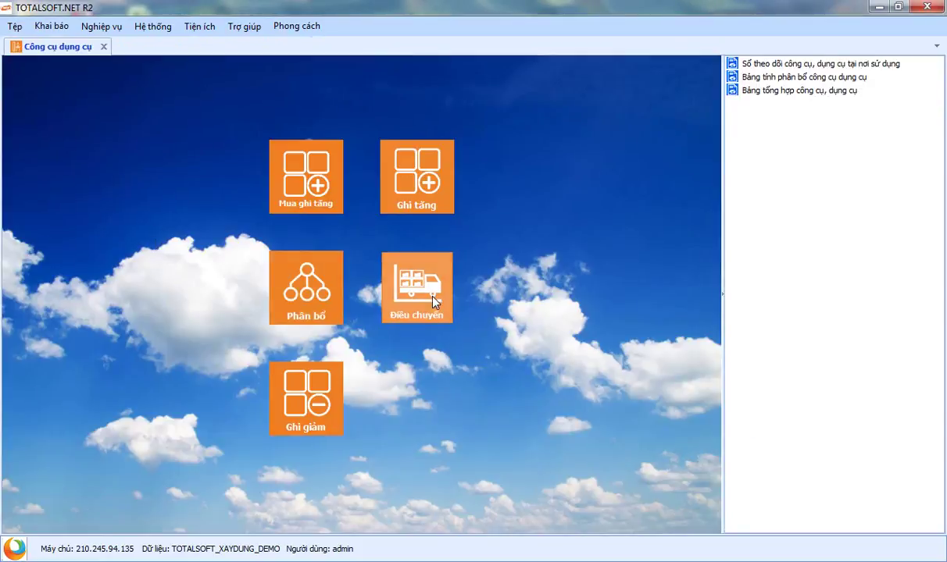
Start a new tool transfer (Điều chuyển) voucher and view its source and destination department choices.
{"action": "left_click", "coordinate": [413, 283]}
{"action": "right_click", "coordinate": [276, 175]}
{"action": "left_click", "coordinate": [306, 183]}
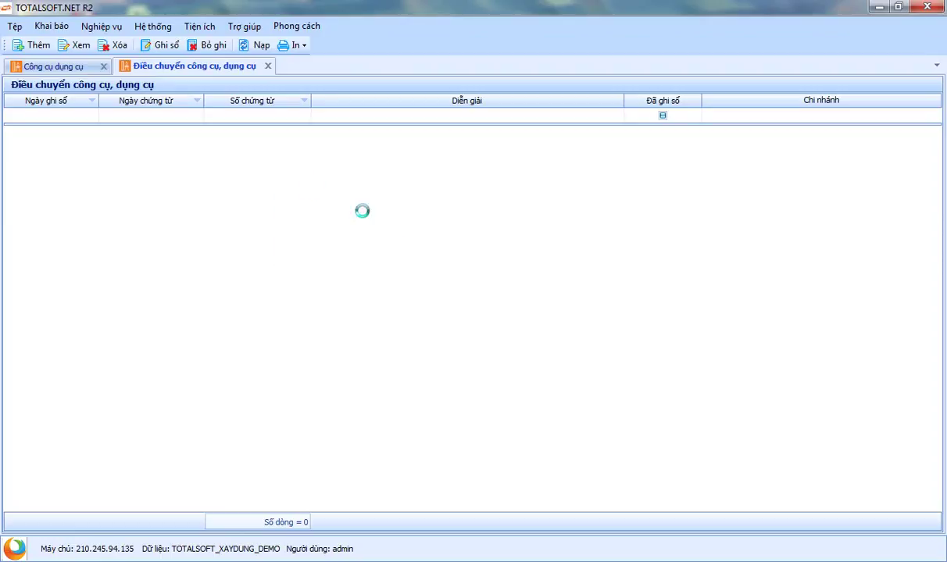
{"action": "left_click", "coordinate": [500, 254]}
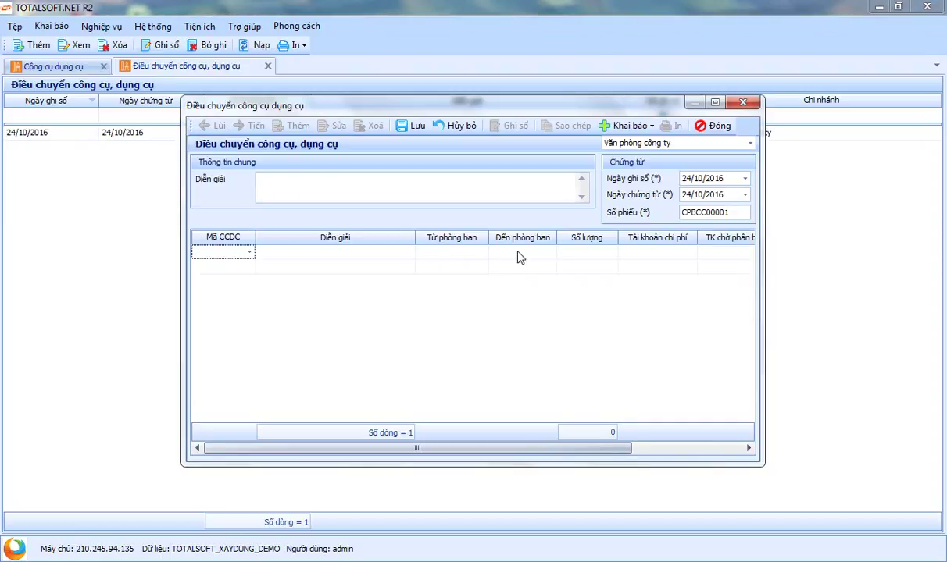
{"action": "left_click", "coordinate": [545, 252]}
{"action": "key", "text": "Escape"}
{"action": "left_click", "coordinate": [461, 255]}
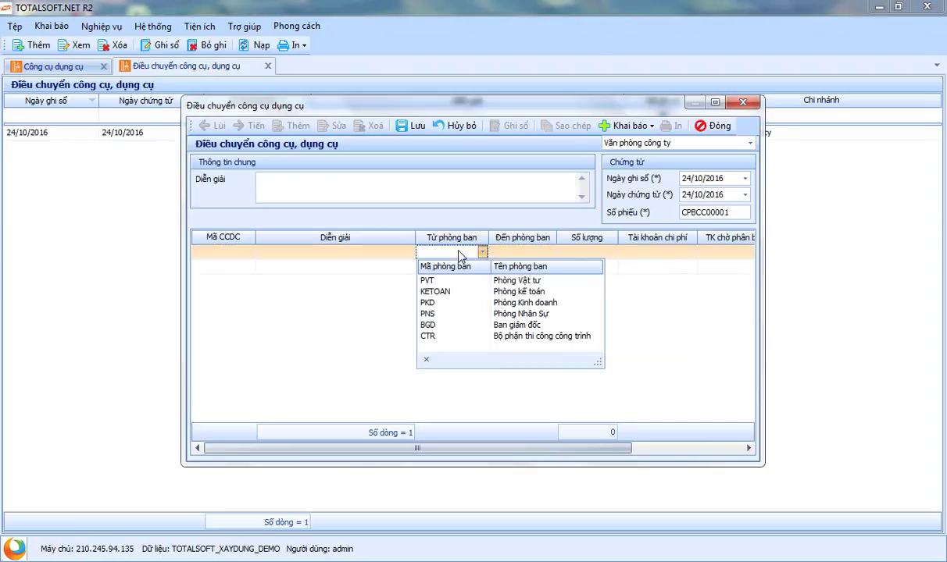
{"action": "left_click", "coordinate": [515, 254]}
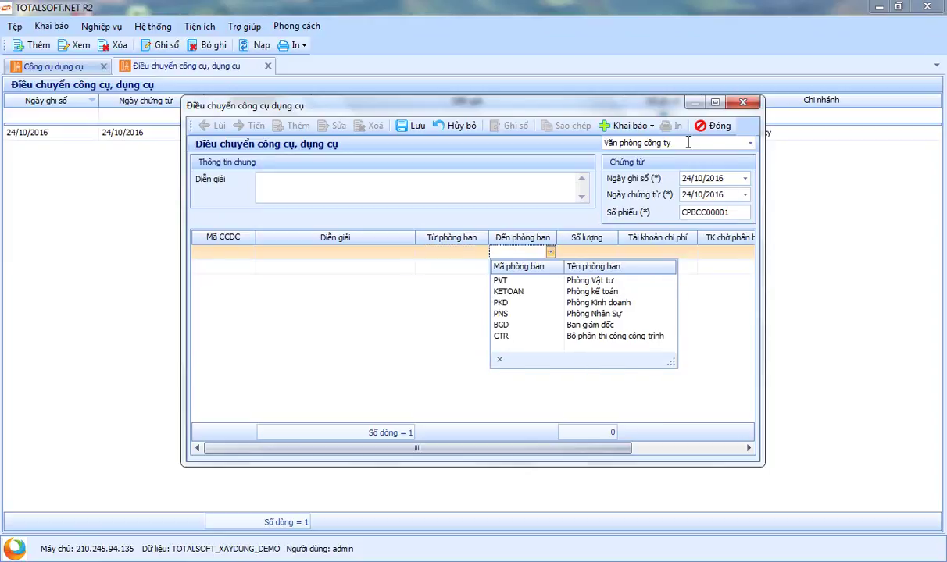
Close the new tool transfer voucher without saving and leave the Điều chuyển list.
{"action": "left_click", "coordinate": [713, 127]}
{"action": "left_click", "coordinate": [489, 339]}
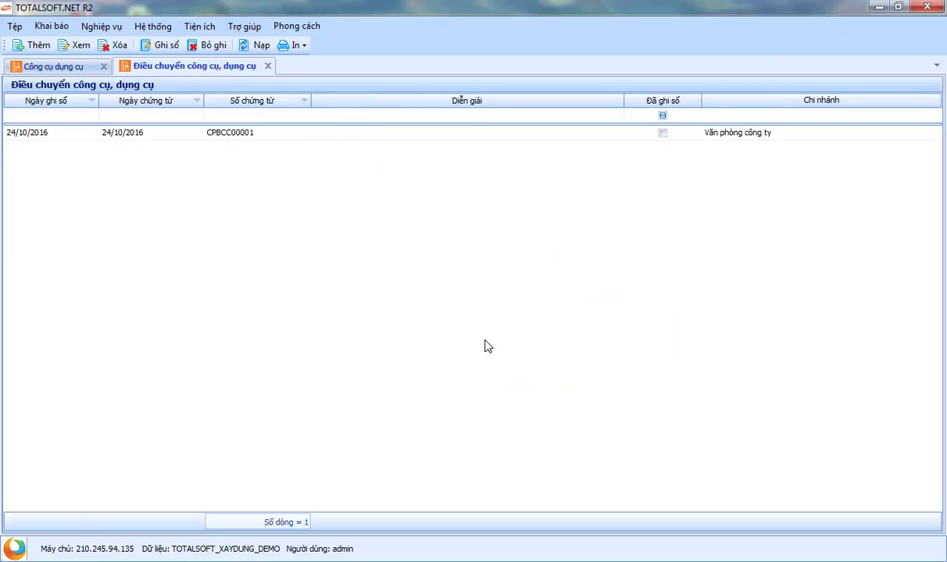
{"action": "left_click", "coordinate": [268, 66]}
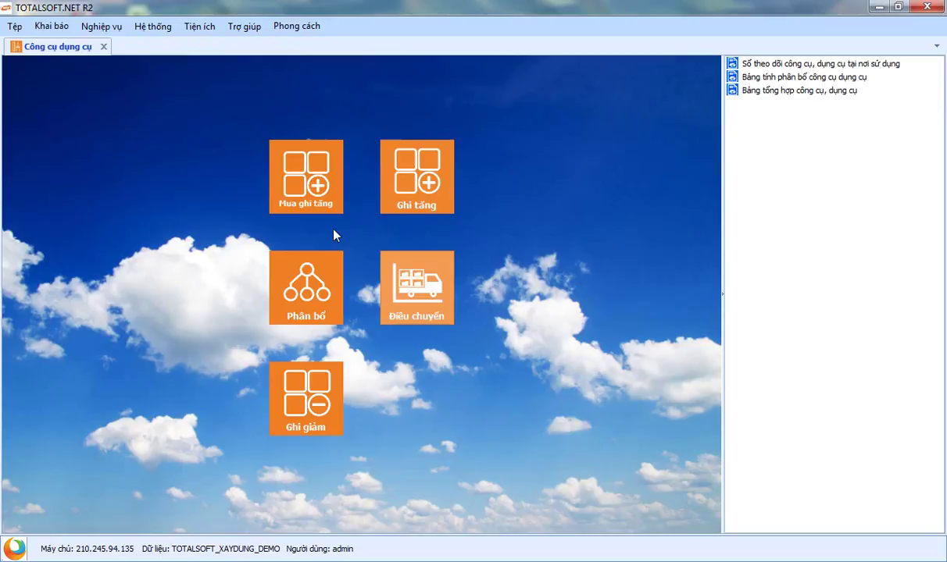
Review the photocopier disposal voucher GGCC00001 in the tool decrease (Ghi giảm) list, and close the voucher and the list.
{"action": "left_click", "coordinate": [313, 387]}
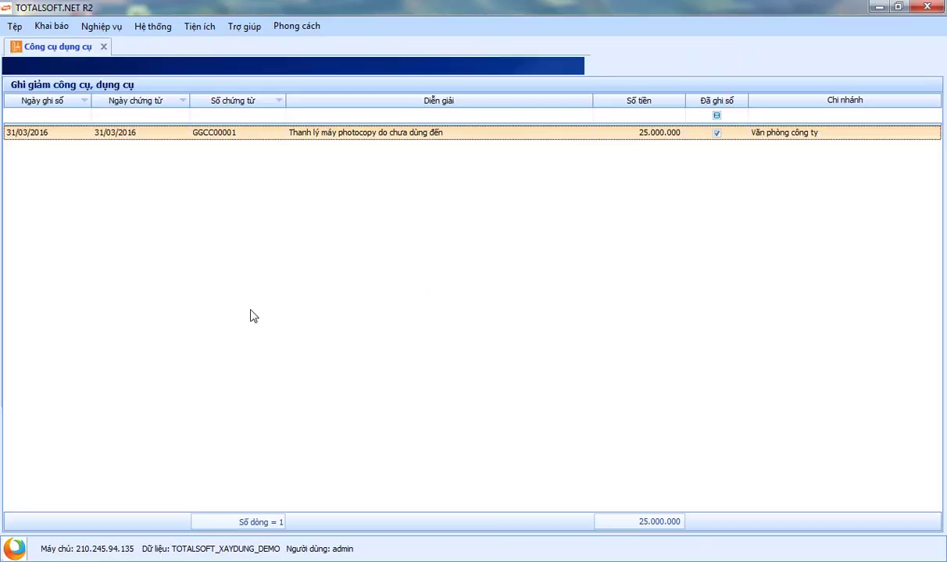
{"action": "double_click", "coordinate": [375, 131]}
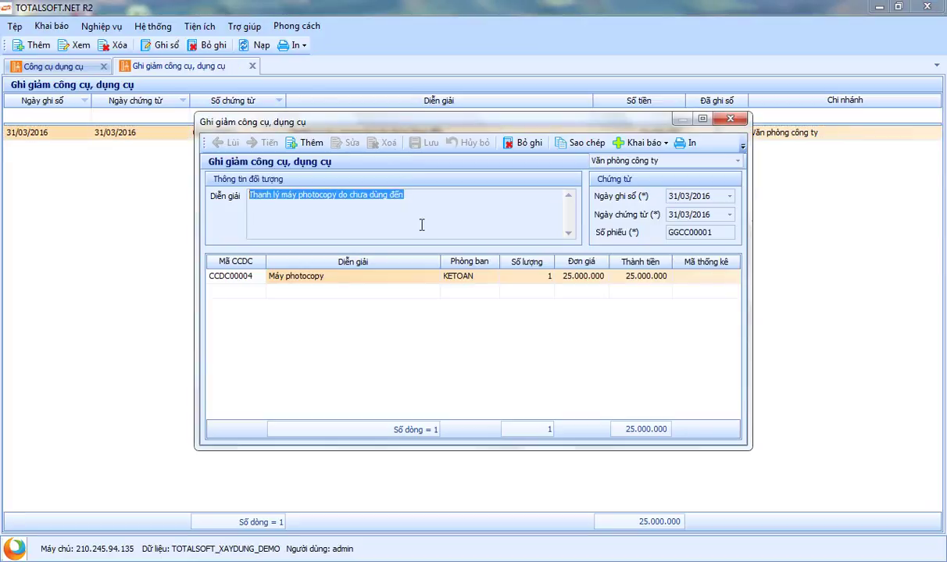
{"action": "mouse_move", "coordinate": [451, 129]}
{"action": "left_mouse_down"}
{"action": "mouse_move", "coordinate": [455, 154]}
{"action": "mouse_move", "coordinate": [457, 146]}
{"action": "left_mouse_up"}
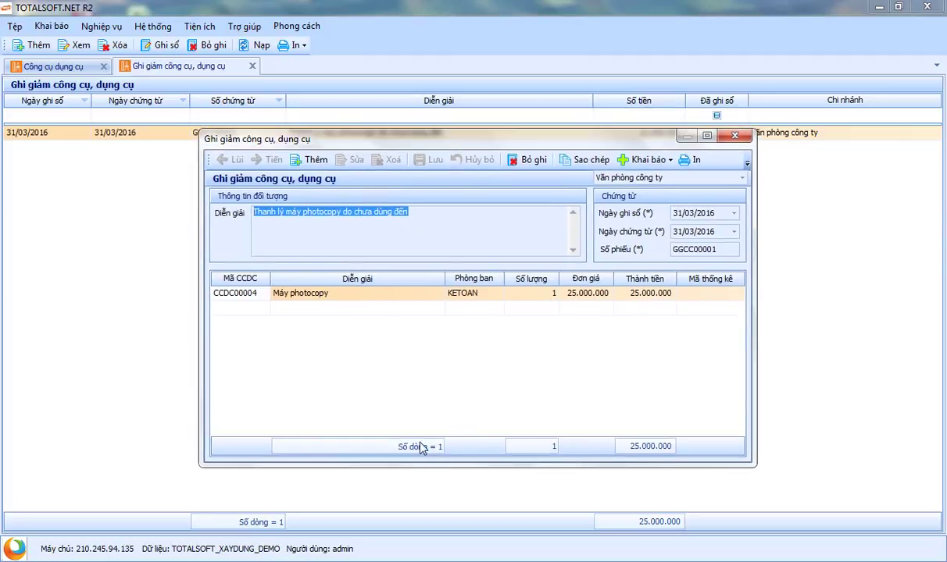
{"action": "left_click", "coordinate": [703, 294]}
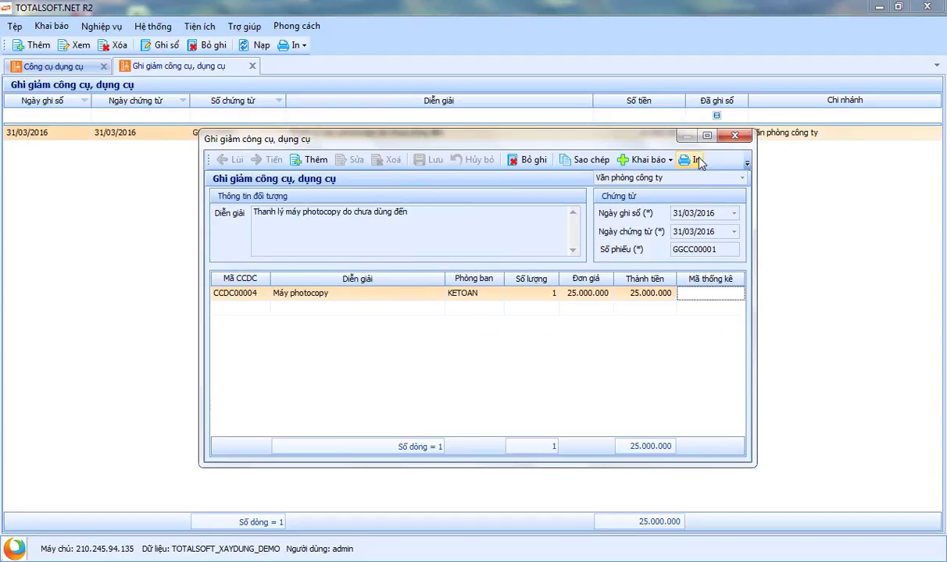
{"action": "left_click", "coordinate": [733, 138]}
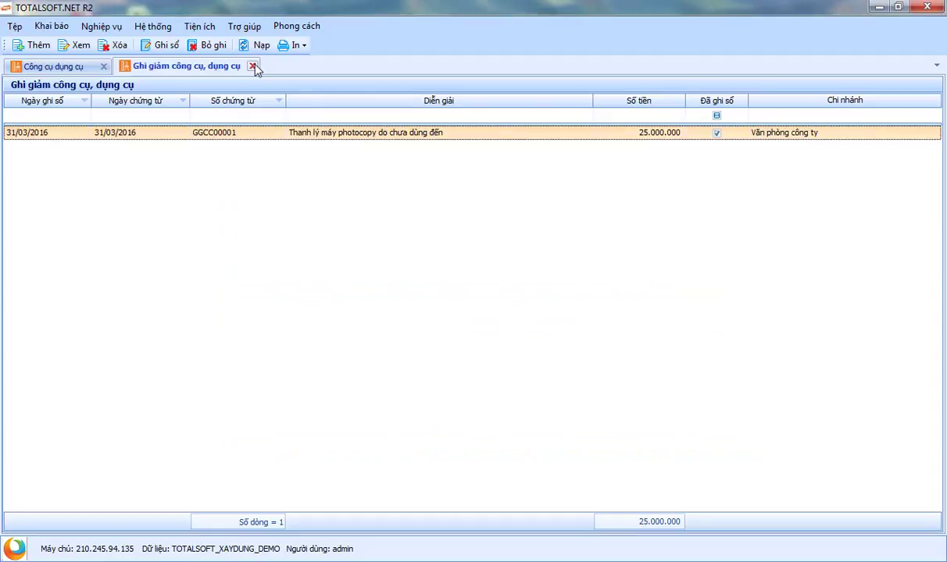
{"action": "left_click", "coordinate": [253, 67]}
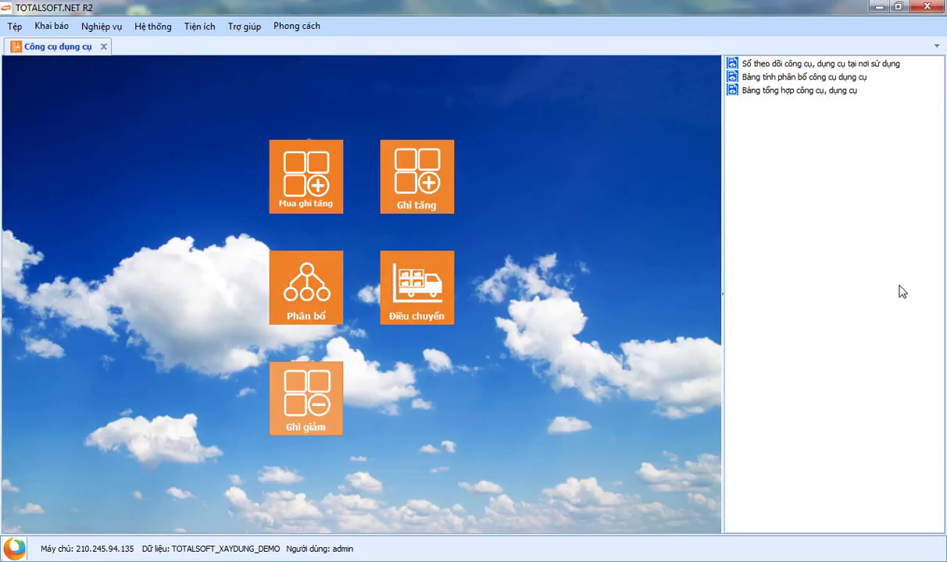
View the tool allocation report (Bảng tính phân bổ công cụ dụng cụ) for Tháng 01 Năm 2016, and close it.
{"action": "double_click", "coordinate": [800, 84]}
{"action": "left_click", "coordinate": [464, 270]}
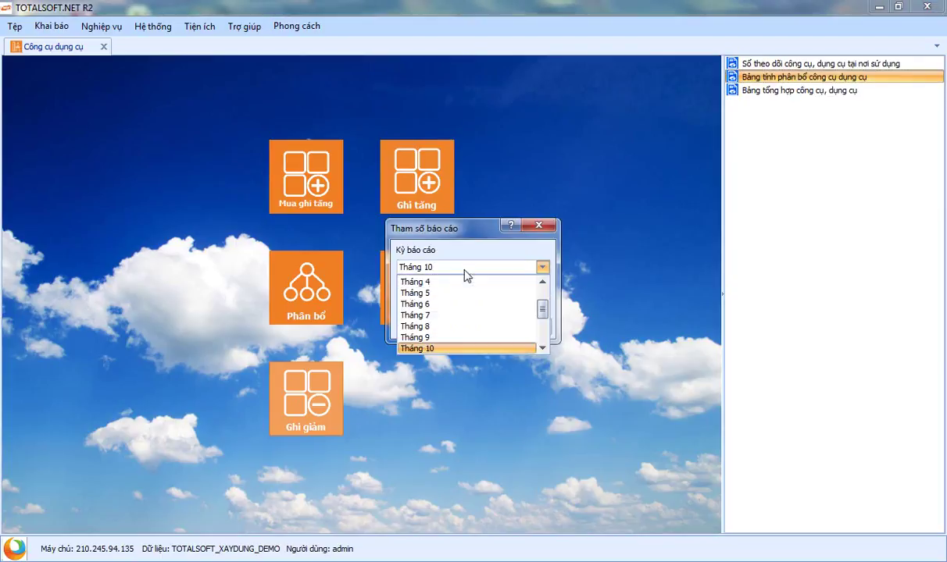
{"action": "left_click_drag", "start_coordinate": [549, 315], "coordinate": [538, 295]}
{"action": "left_click", "coordinate": [535, 293]}
{"action": "left_click", "coordinate": [470, 329]}
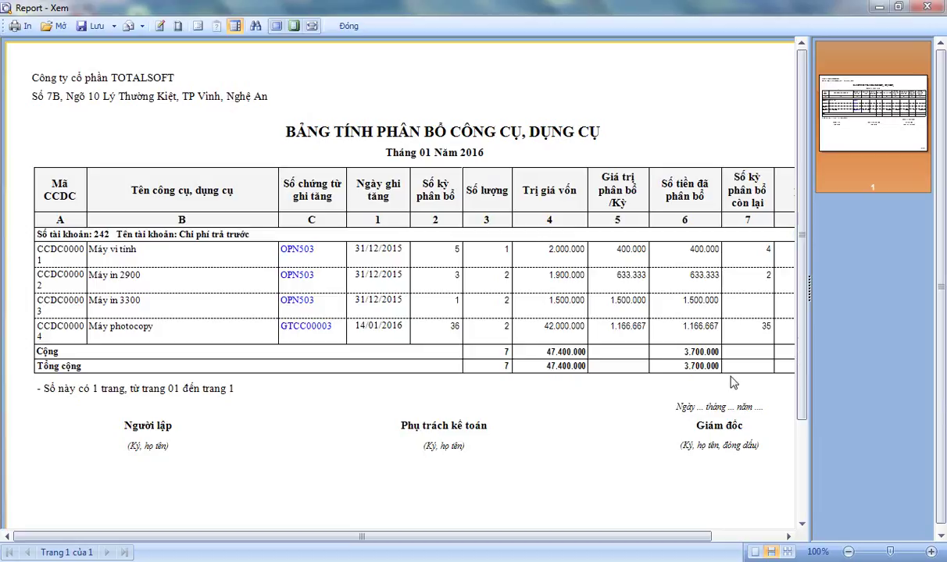
{"action": "left_click", "coordinate": [349, 28]}
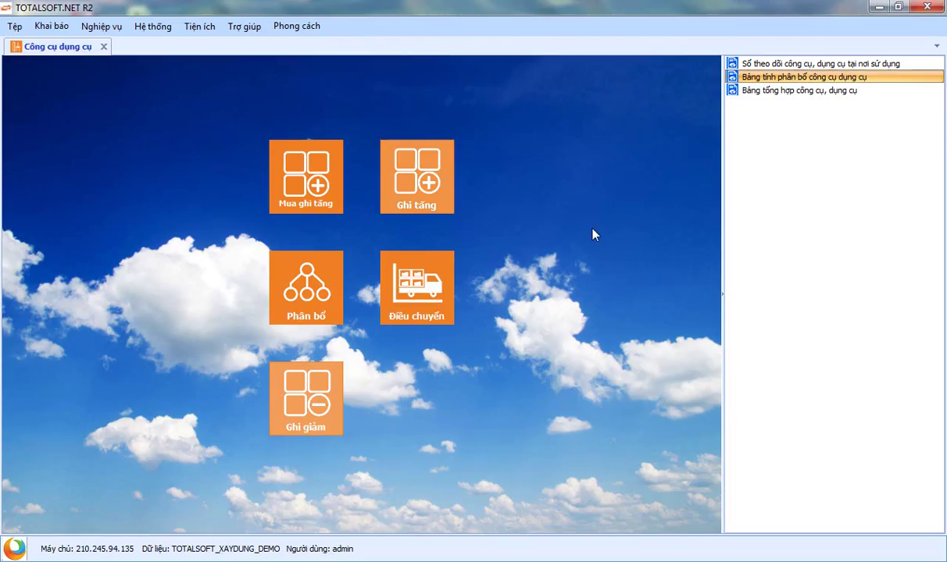